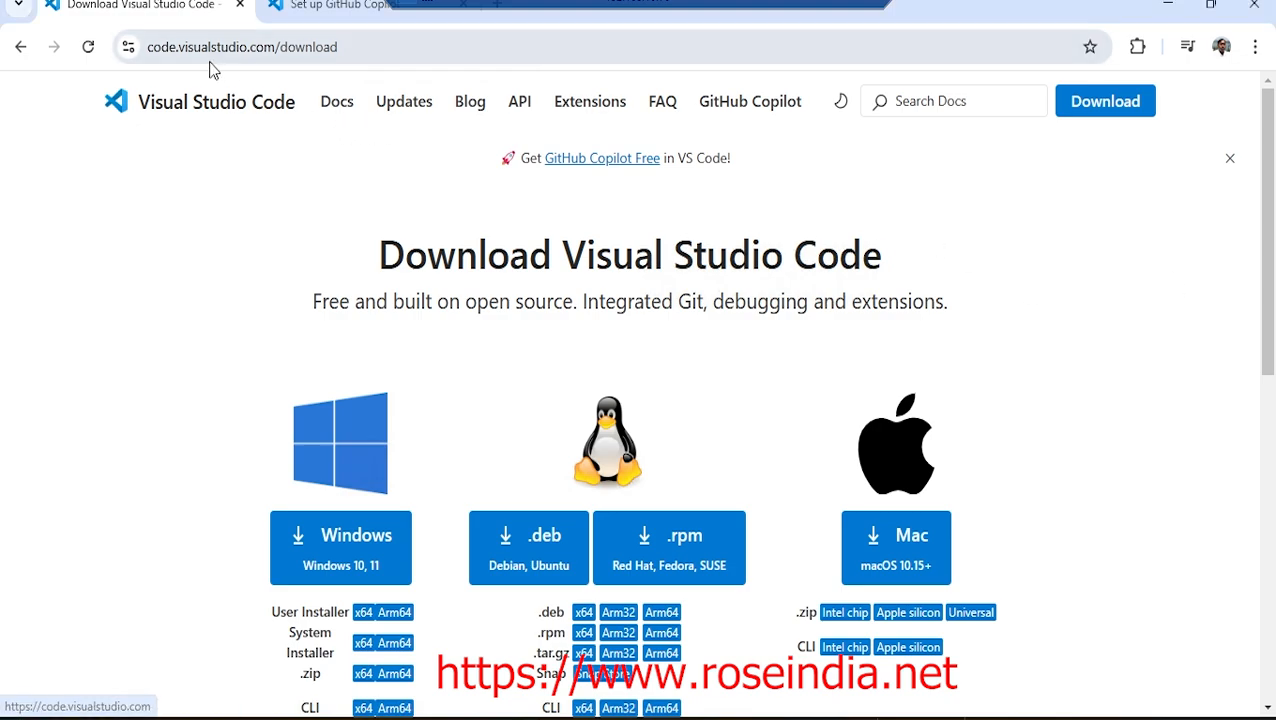
Download the Windows 10, 11 installer of Visual Studio Code from its download page
{"action": "left_click", "coordinate": [394, 46]}
{"action": "left_click", "coordinate": [393, 322]}
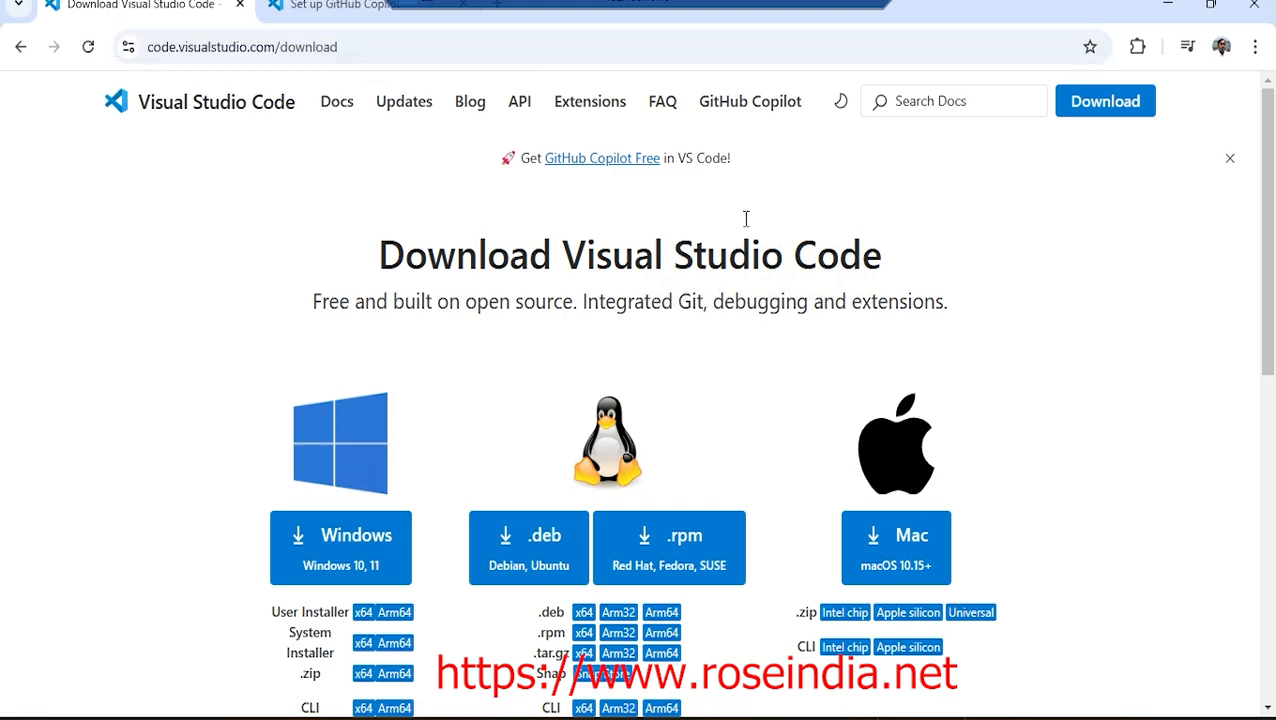
{"action": "left_click_drag", "start_coordinate": [1272, 165], "coordinate": [1272, 257]}
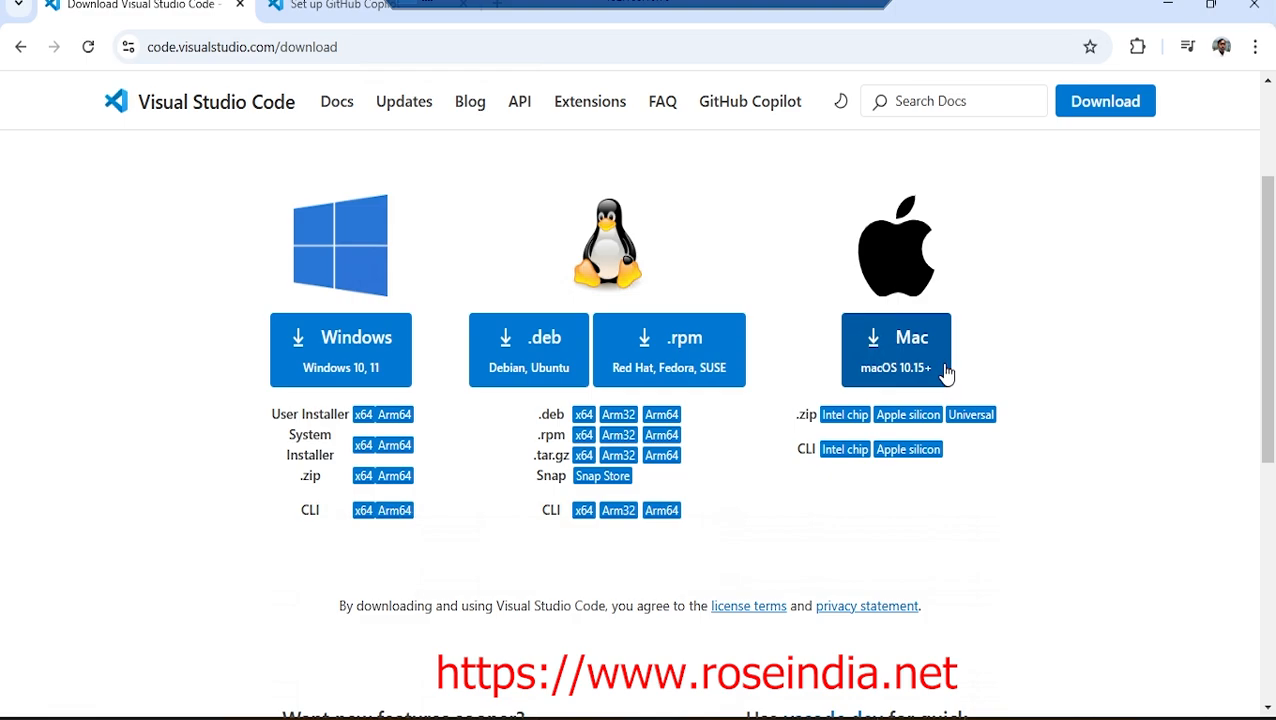
{"action": "left_click", "coordinate": [338, 352]}
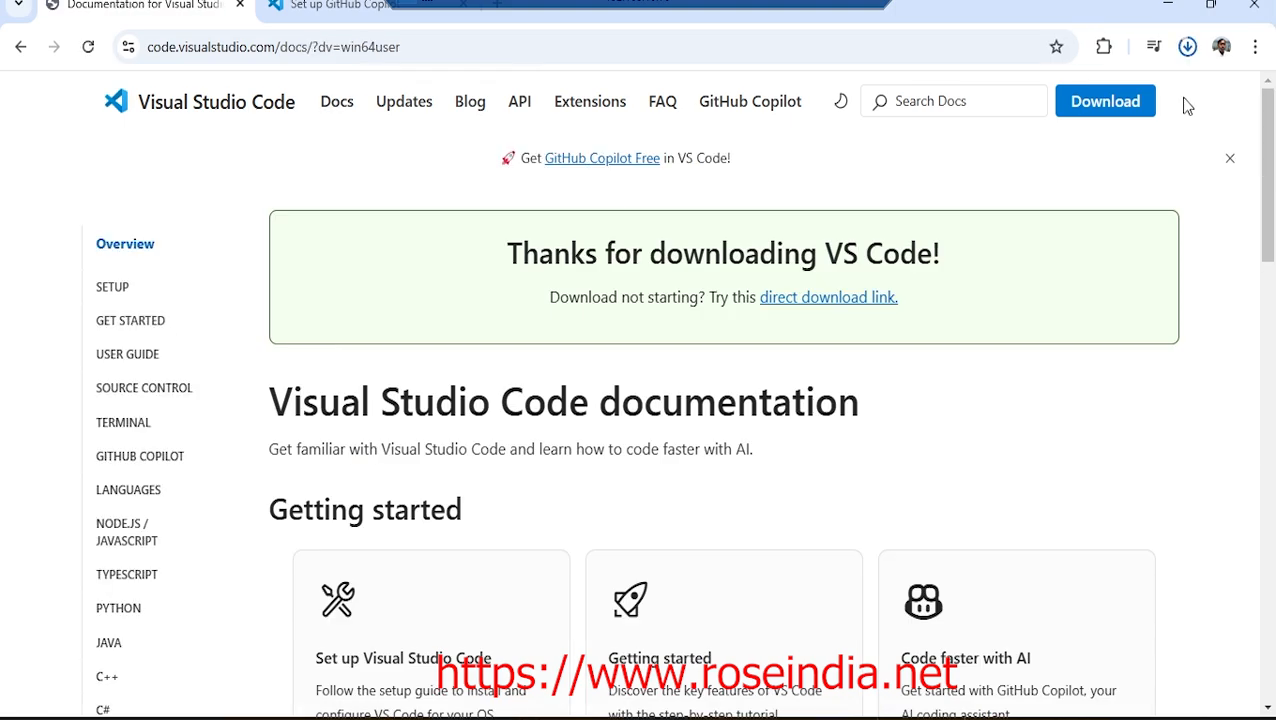
Run the downloaded VSCodeUserSetup-x64-1.96.4.exe installer from the recent downloads
{"action": "left_click", "coordinate": [1186, 56]}
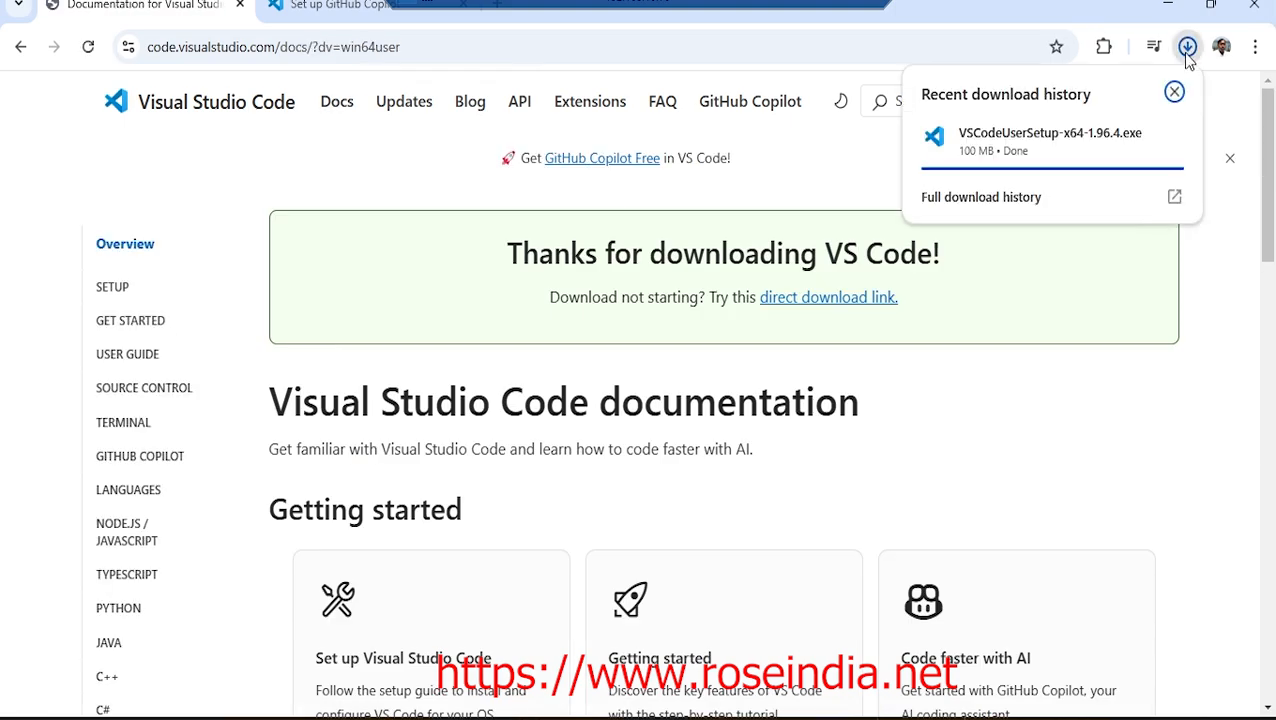
{"action": "mouse_move", "coordinate": [1100, 148]}
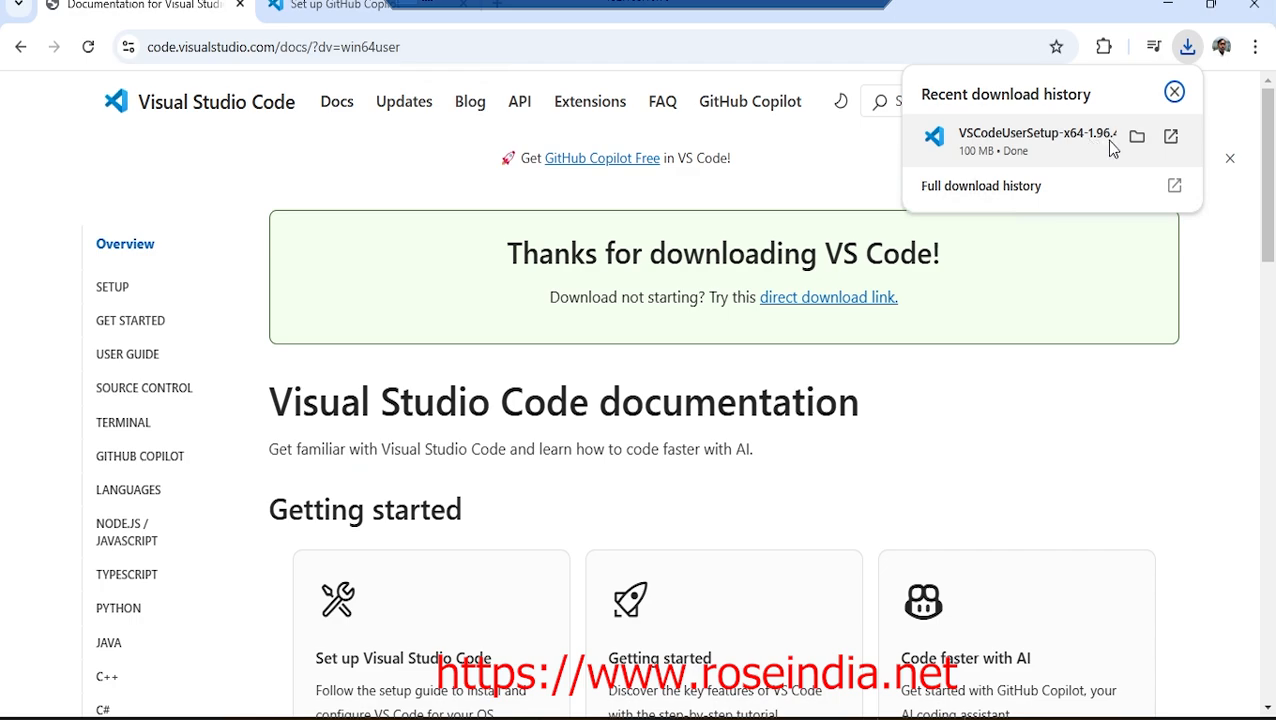
{"action": "left_click", "coordinate": [1014, 148]}
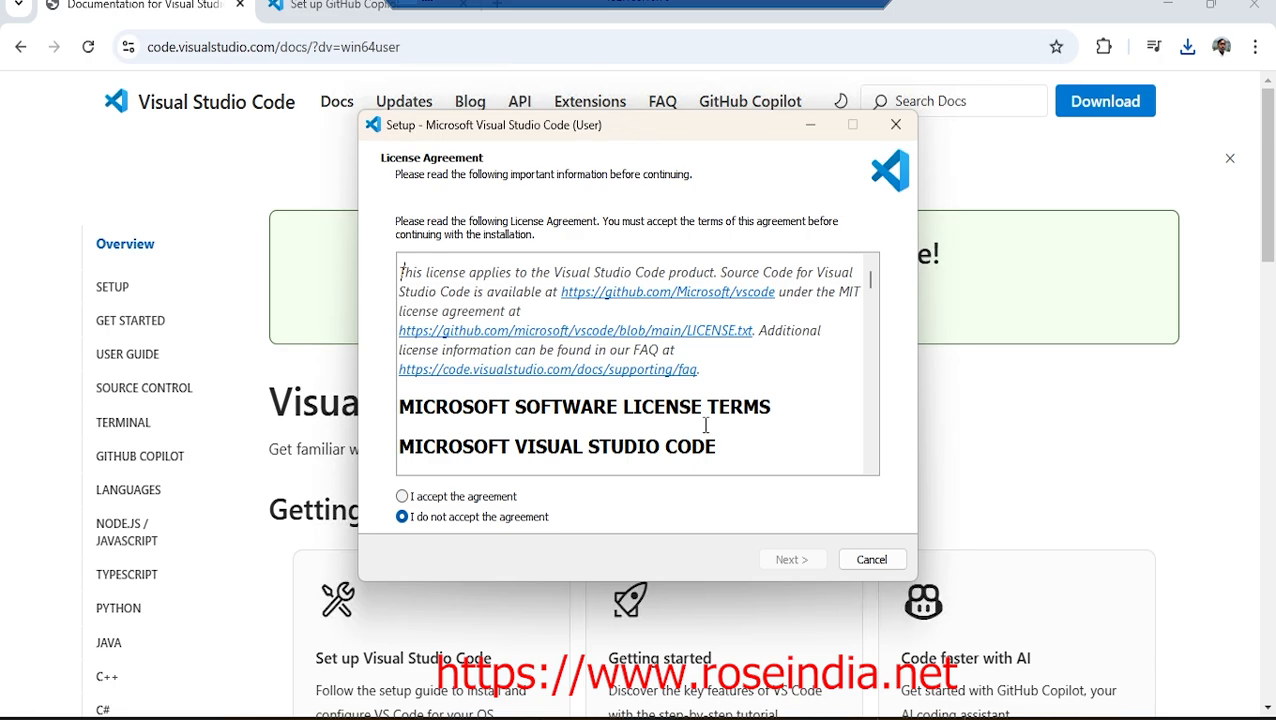
Accept the license agreement and install Visual Studio Code with the default location and tasks, launching it on completion
{"action": "left_click", "coordinate": [402, 496]}
{"action": "left_click", "coordinate": [804, 562]}
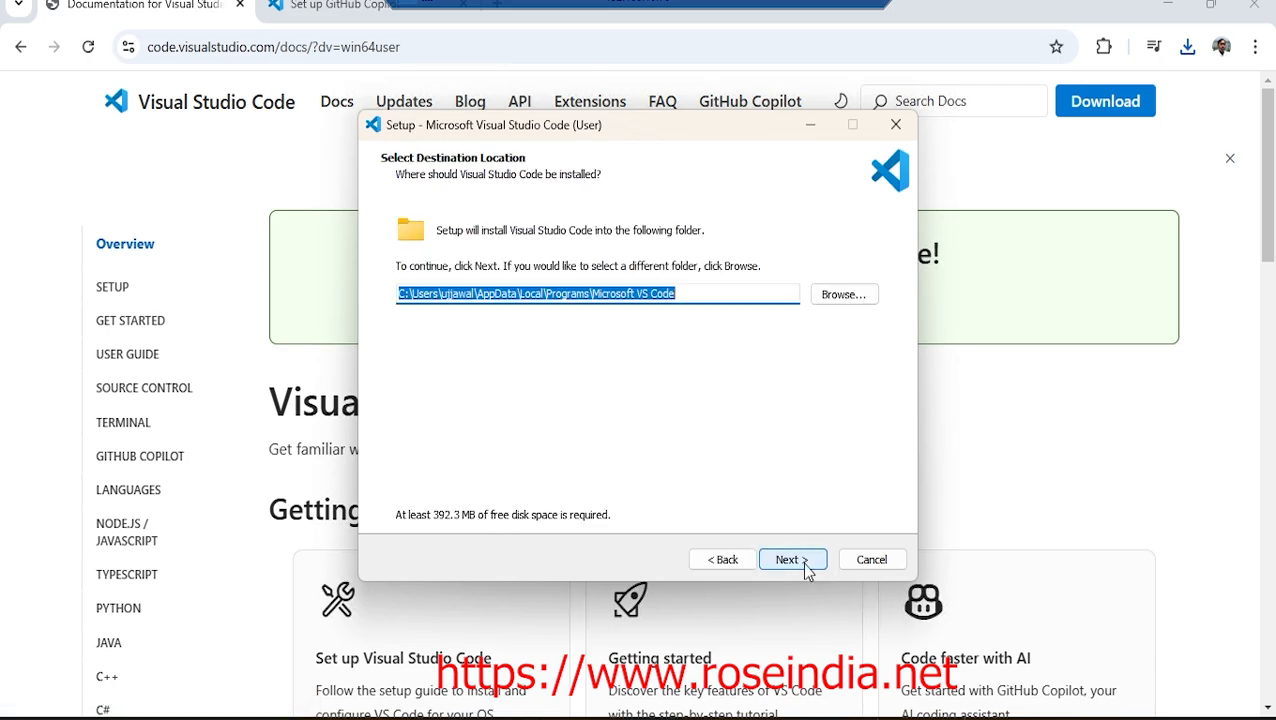
{"action": "left_click", "coordinate": [806, 563]}
{"action": "left_click", "coordinate": [806, 563]}
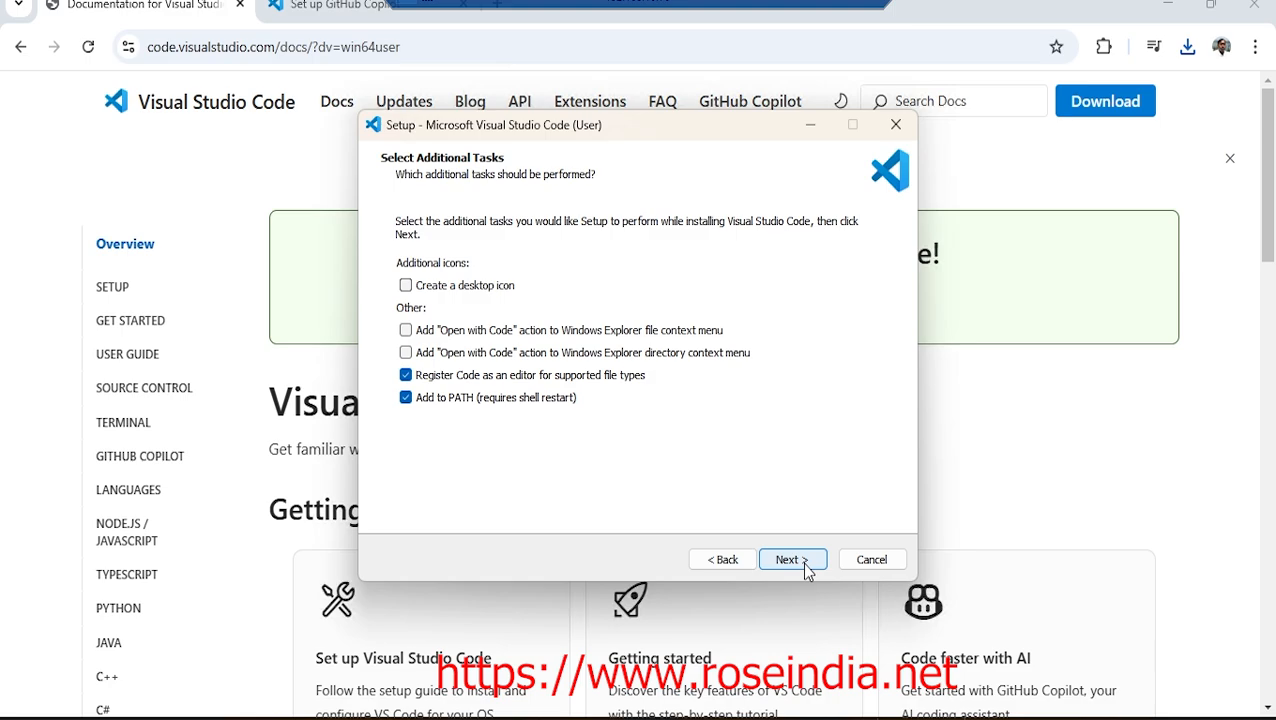
{"action": "left_click", "coordinate": [806, 563]}
{"action": "left_click", "coordinate": [806, 563]}
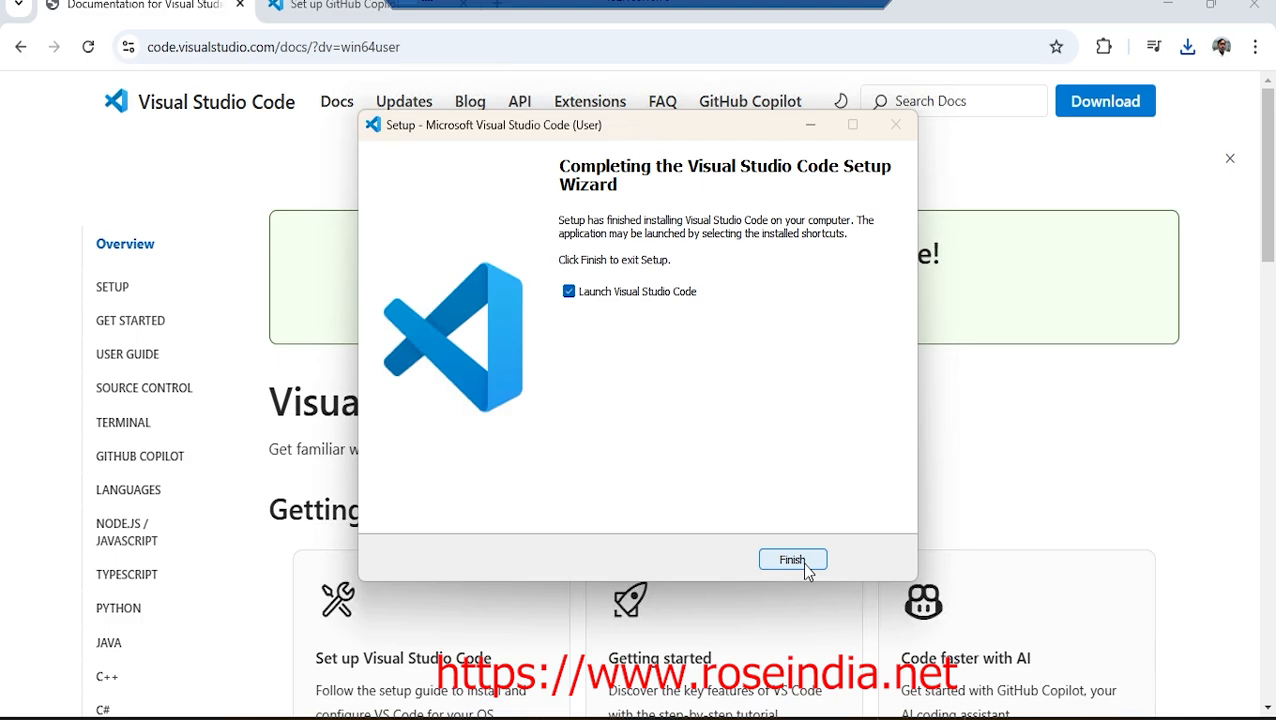
{"action": "left_click", "coordinate": [796, 562]}
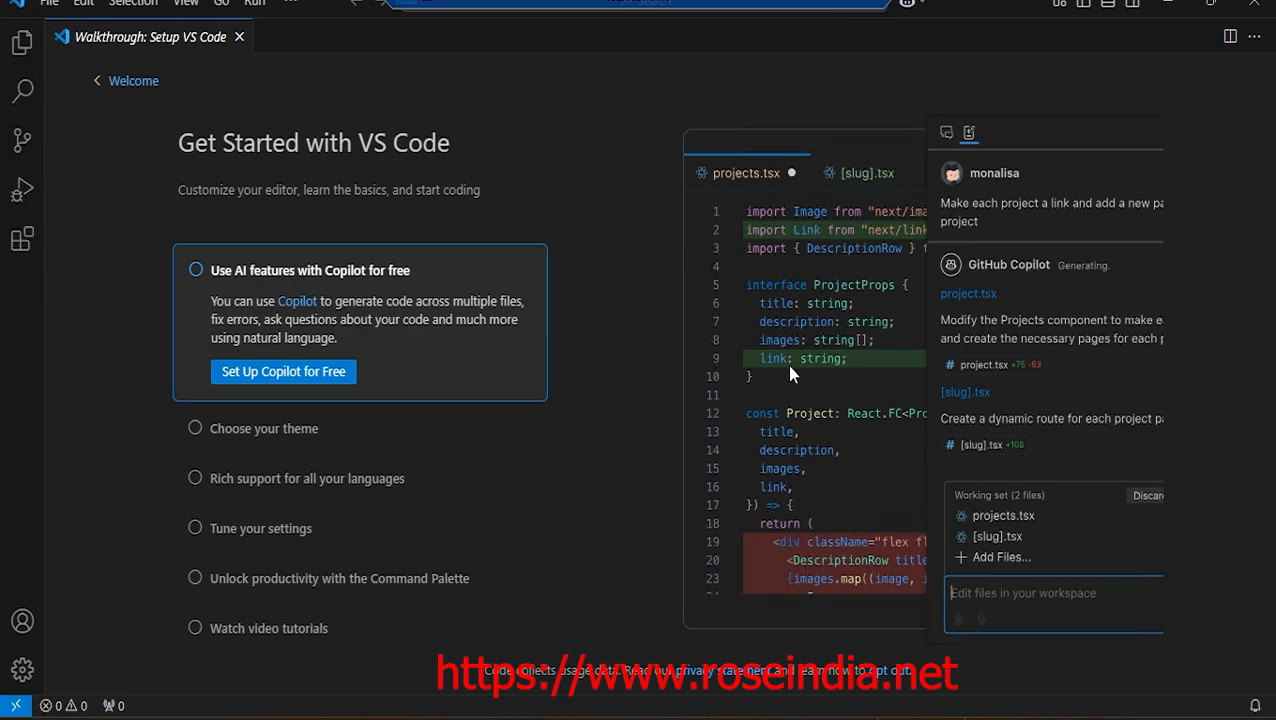
Look through the Explorer, Search, Source Control, and Run and Debug views of the editor
{"action": "left_click", "coordinate": [629, 199]}
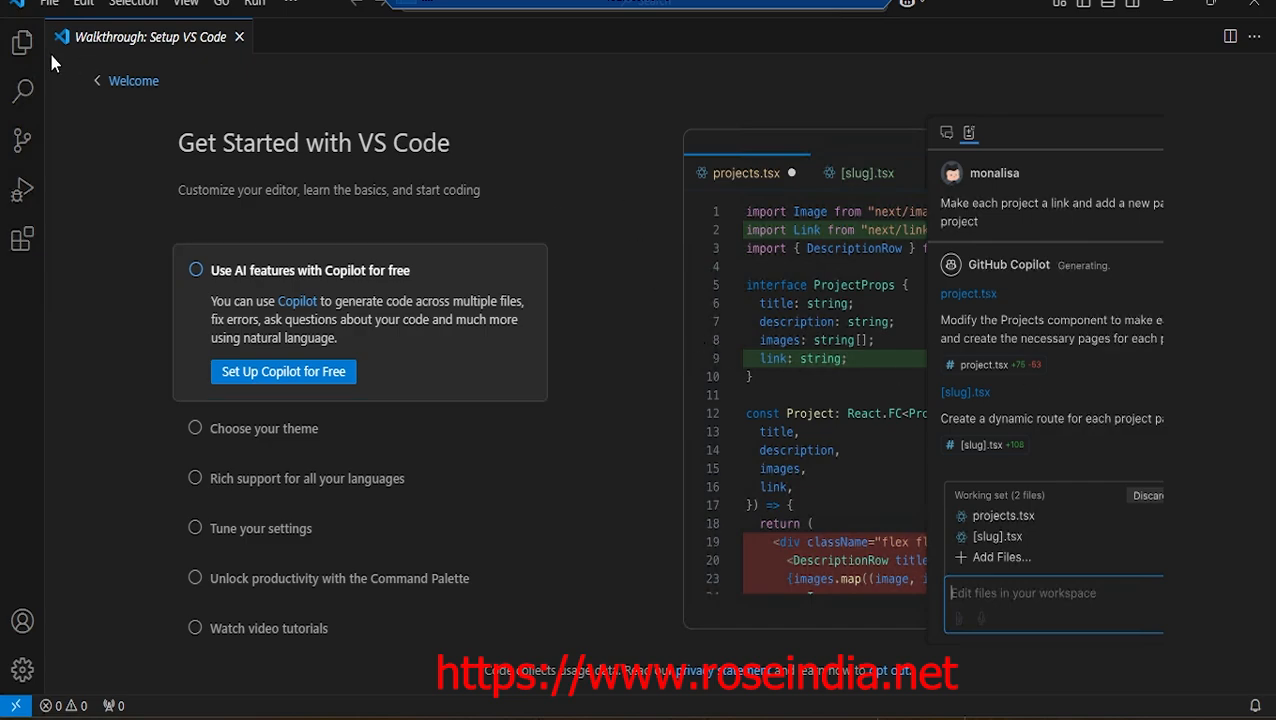
{"action": "left_click", "coordinate": [22, 44]}
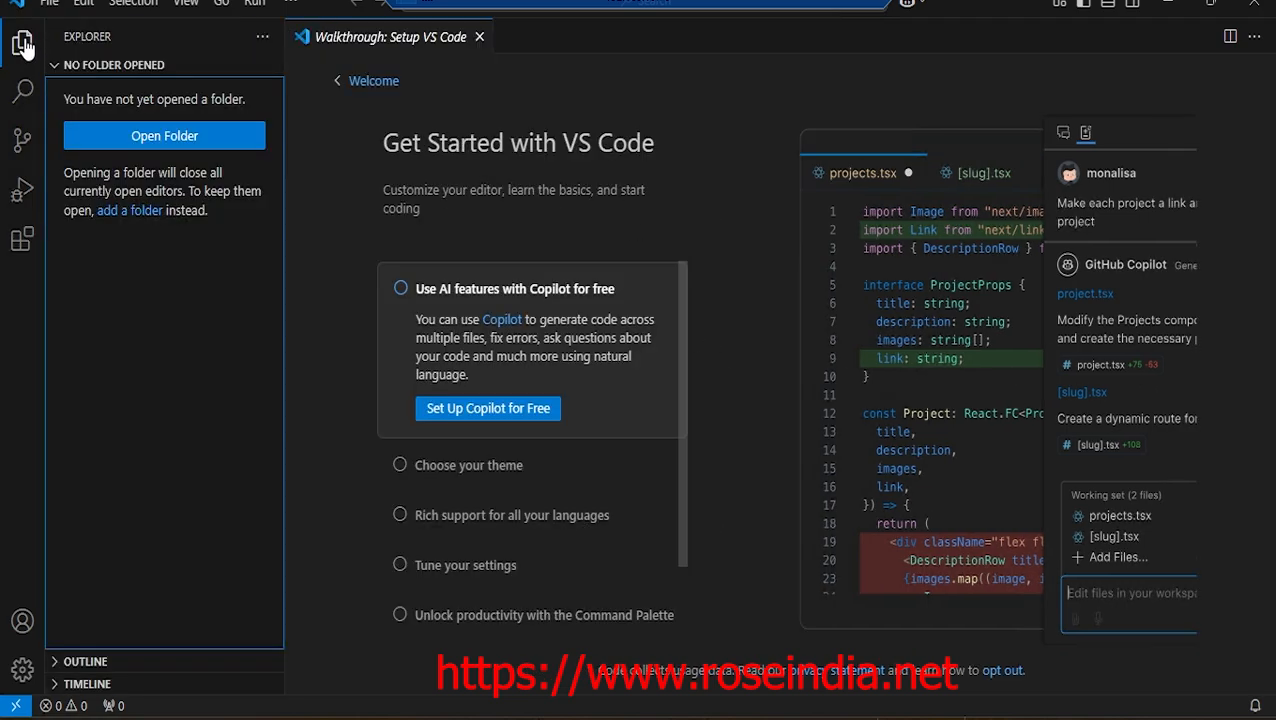
{"action": "left_click", "coordinate": [24, 110]}
{"action": "left_click", "coordinate": [23, 140]}
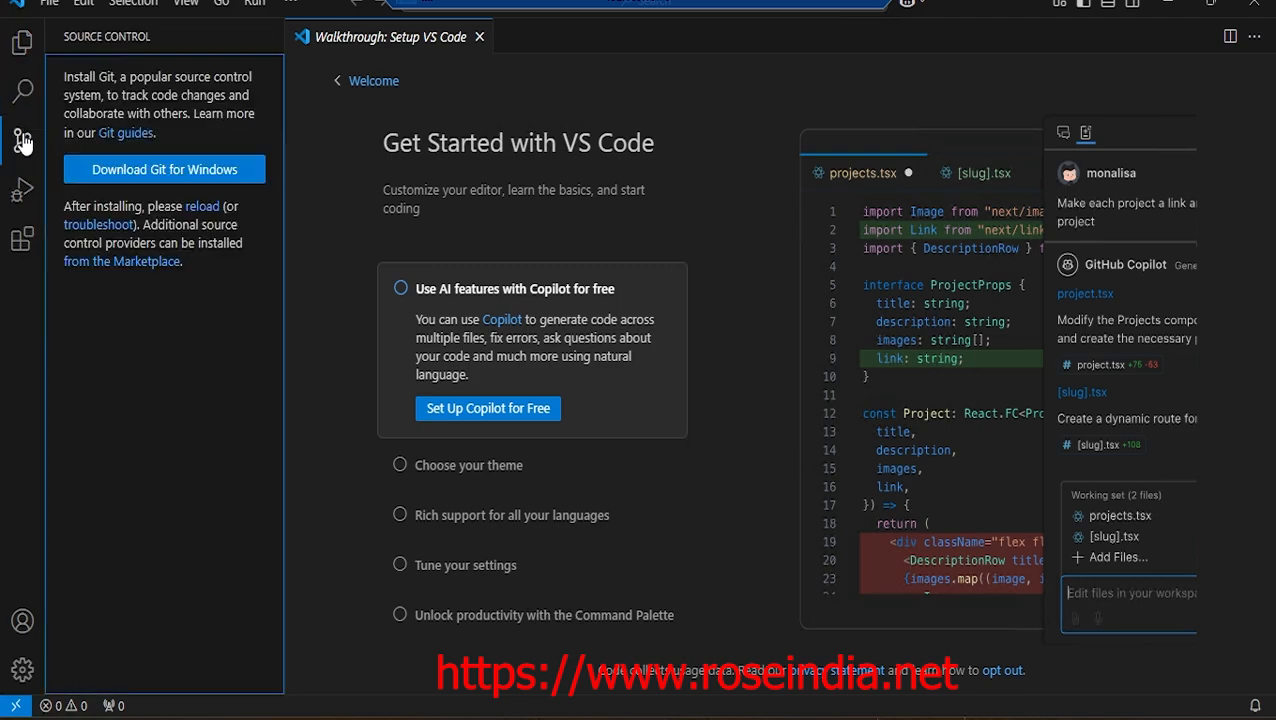
{"action": "left_click", "coordinate": [22, 190]}
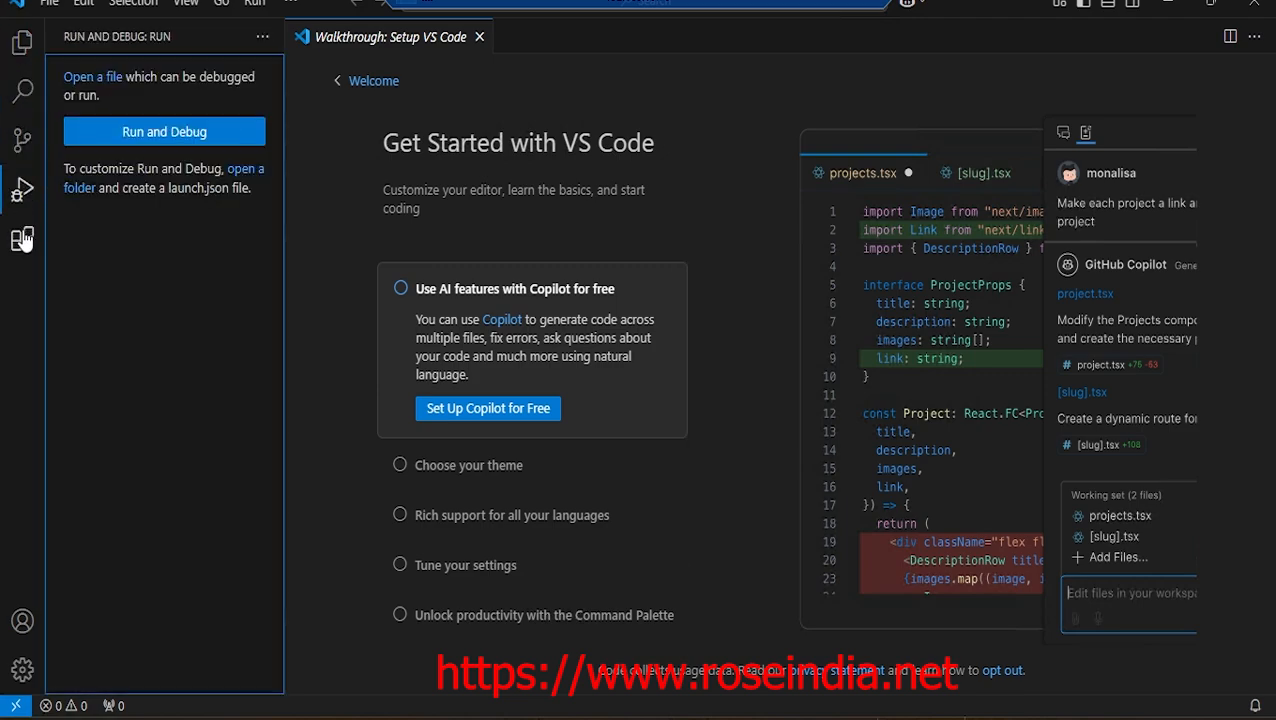
Install Microsoft's Python and Jupyter extensions from the popular extensions and look over the installed ones
{"action": "left_click", "coordinate": [22, 238]}
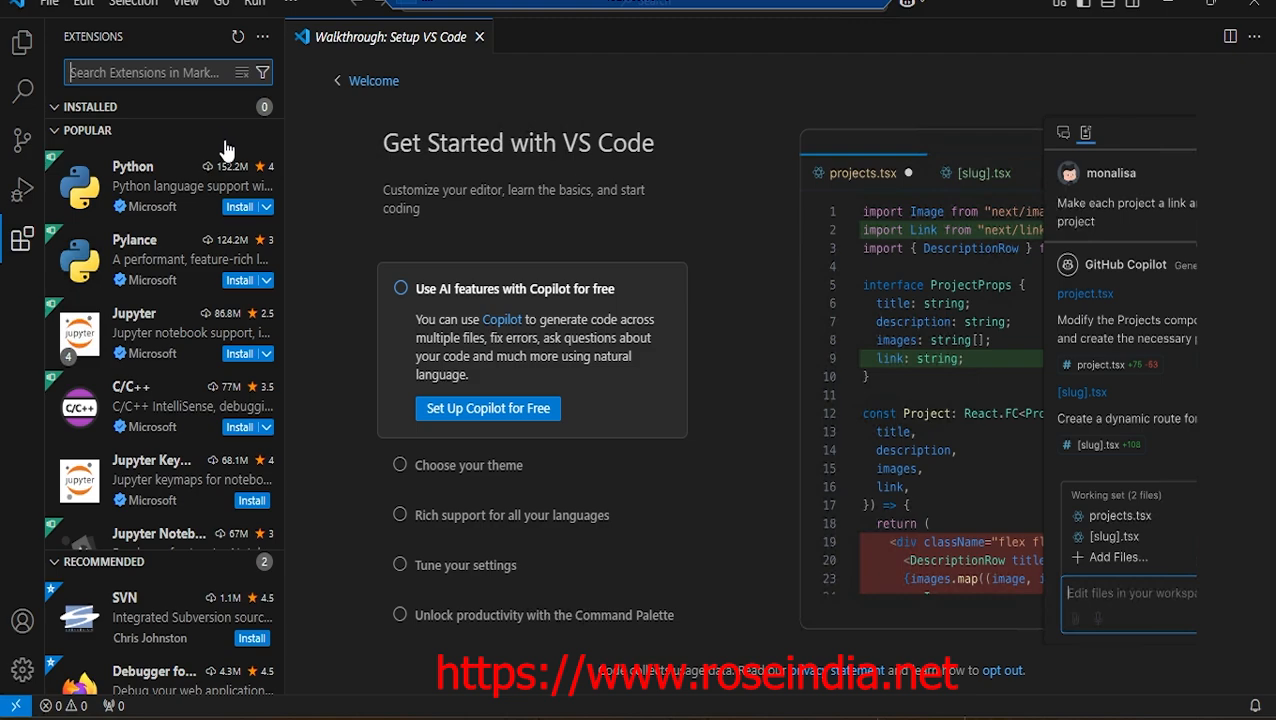
{"action": "left_click", "coordinate": [240, 208]}
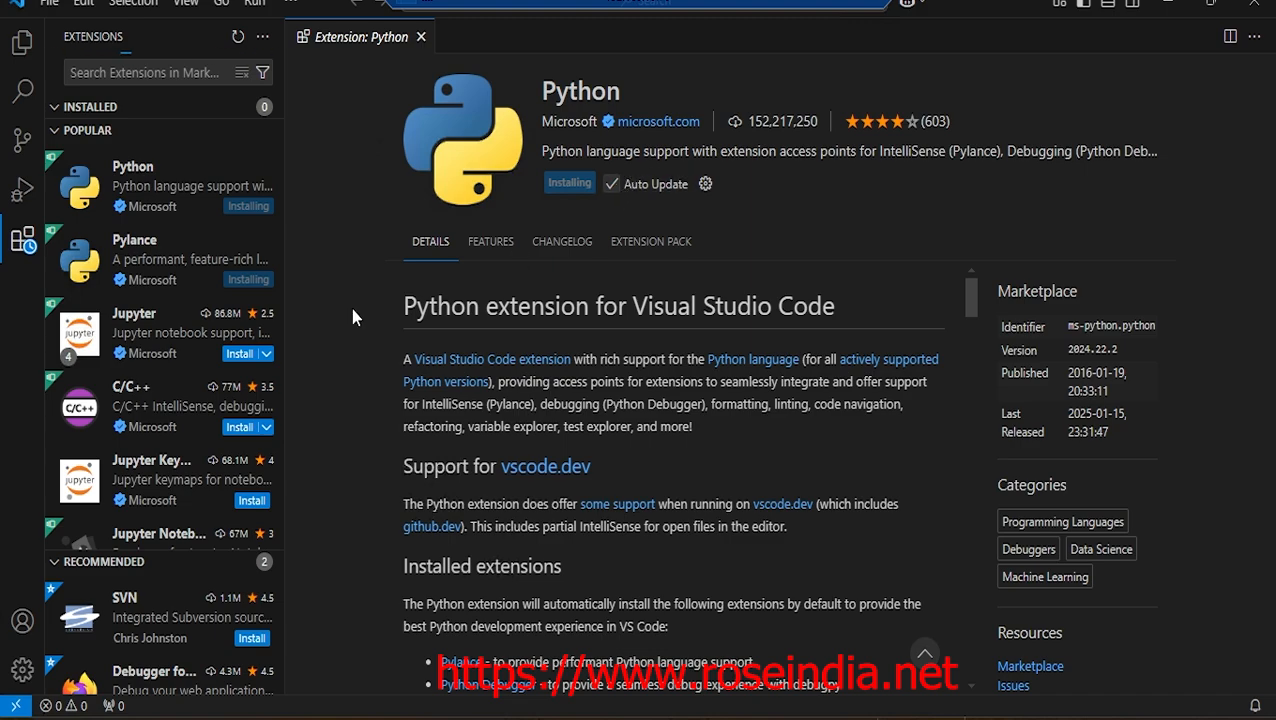
{"action": "left_click", "coordinate": [239, 358]}
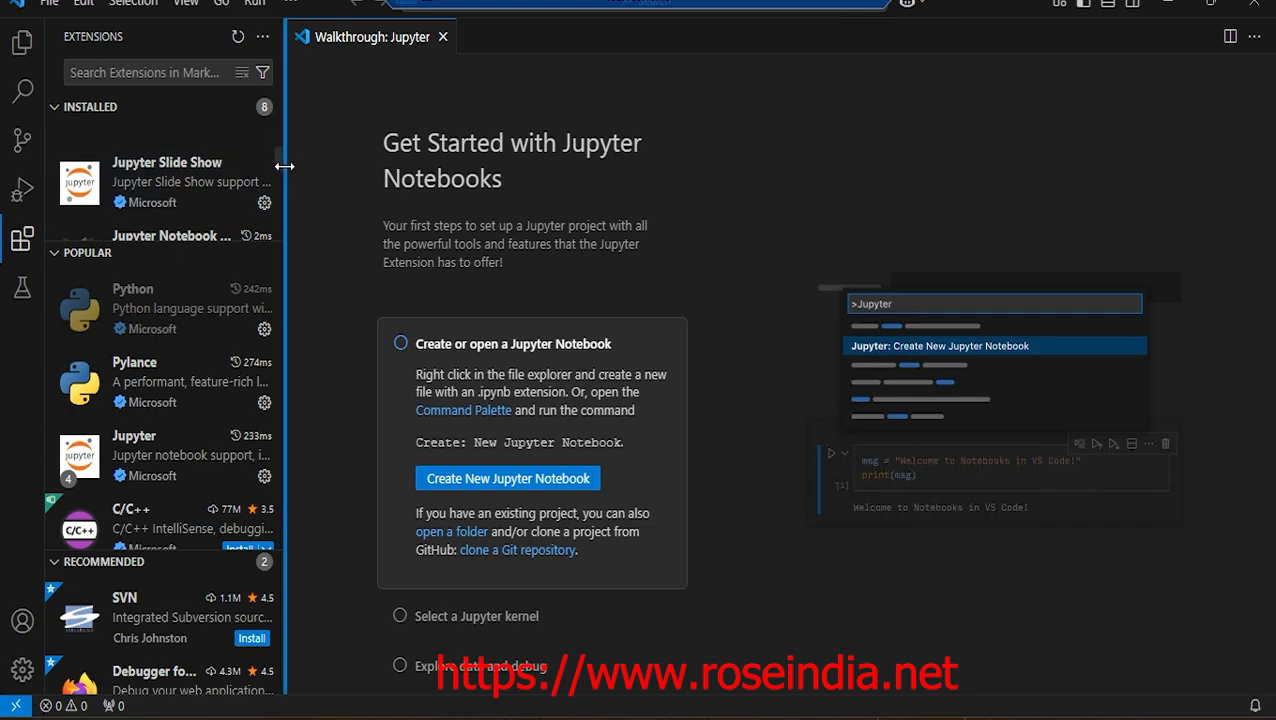
{"action": "scroll", "coordinate": [280, 170], "scroll_direction": "down", "scroll_amount": 1}
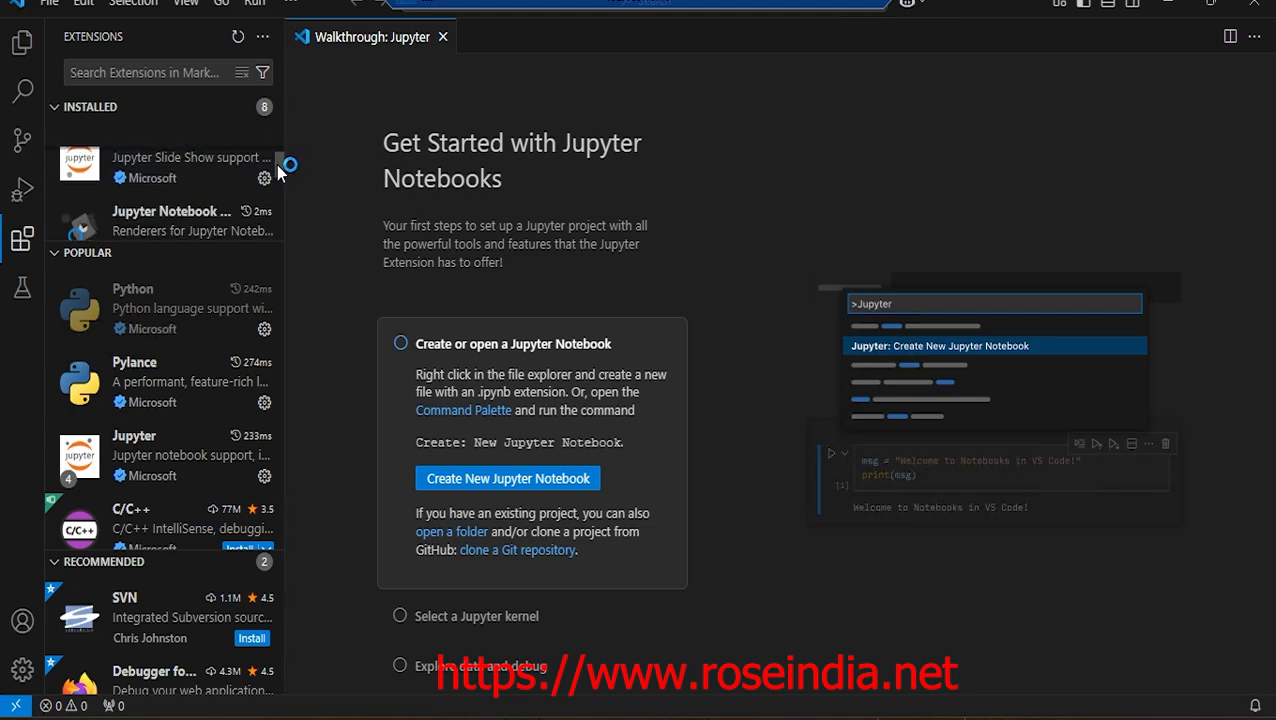
{"action": "scroll", "coordinate": [277, 174], "scroll_direction": "down", "scroll_amount": 2}
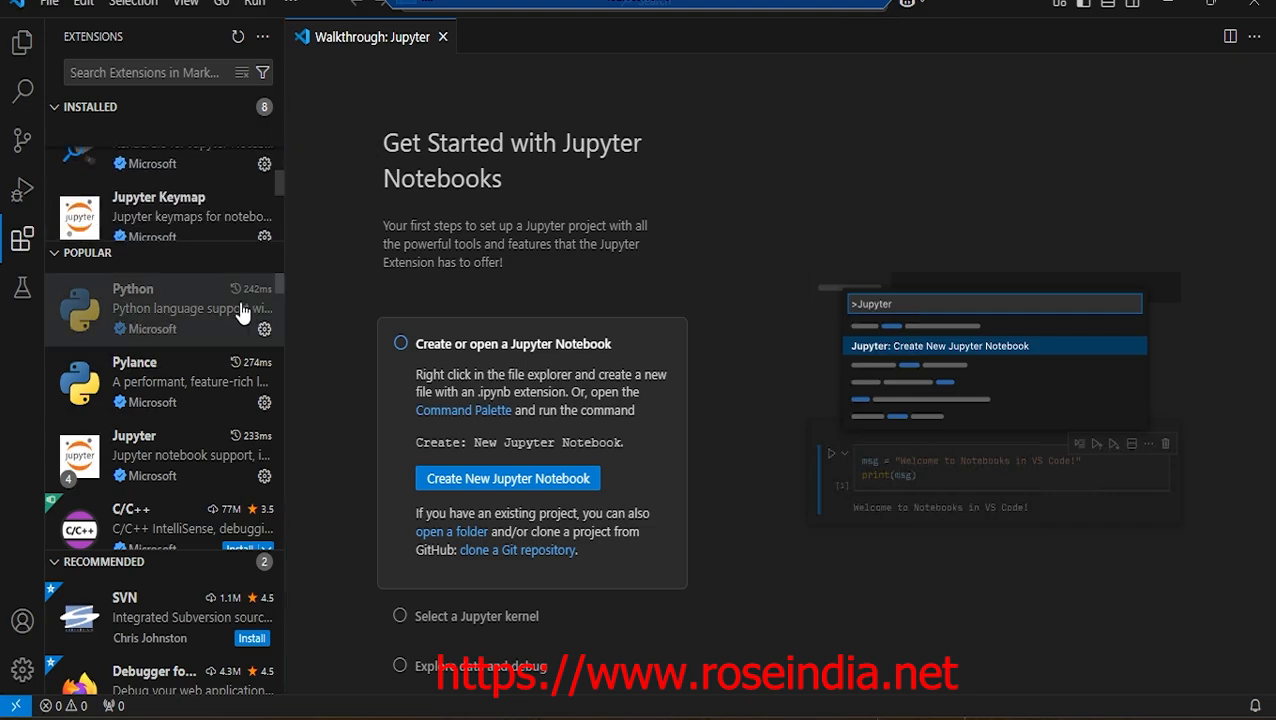
Search the extension marketplace for "python" and install the Python Indent extension
{"action": "left_click", "coordinate": [112, 73]}
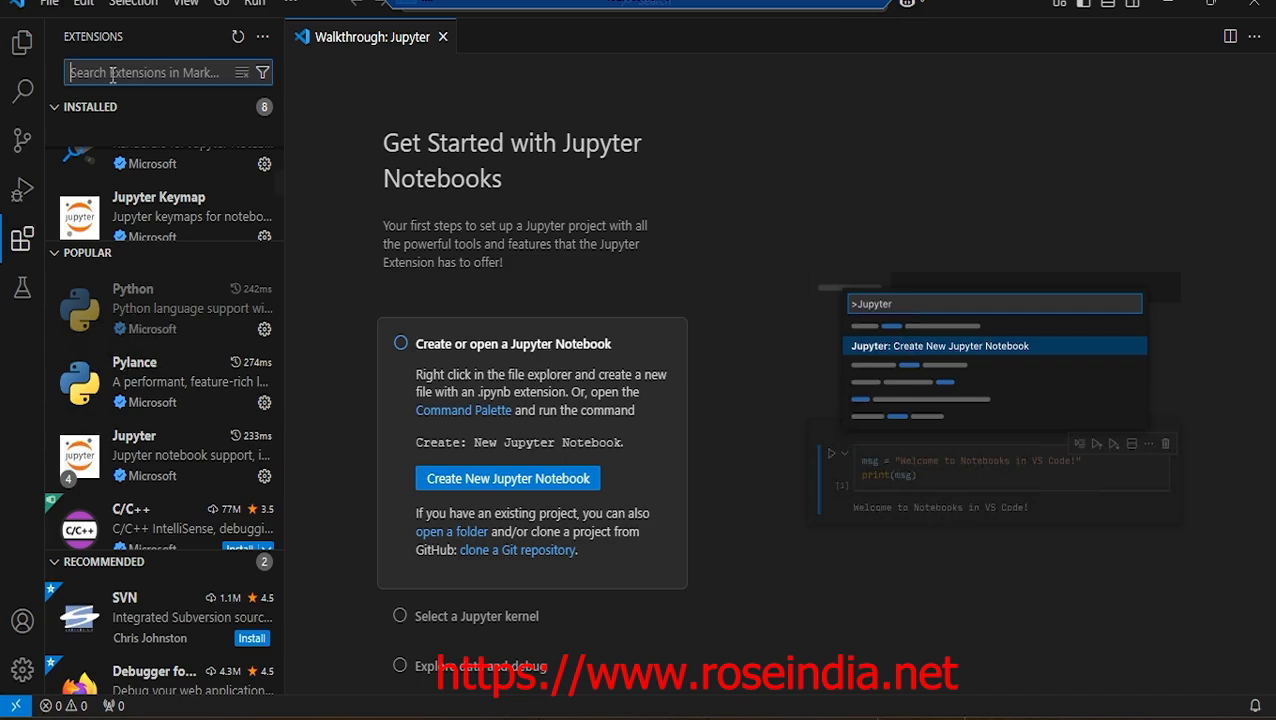
{"action": "type", "text": "python"}
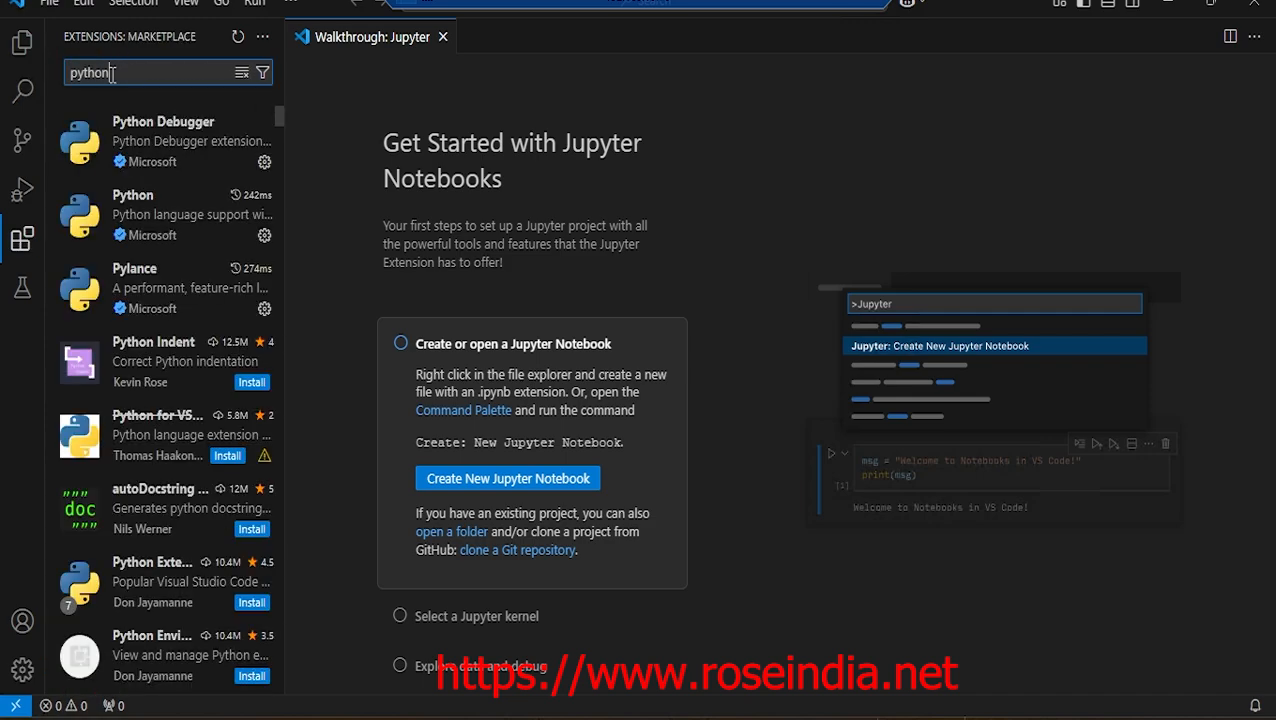
{"action": "mouse_move", "coordinate": [151, 132]}
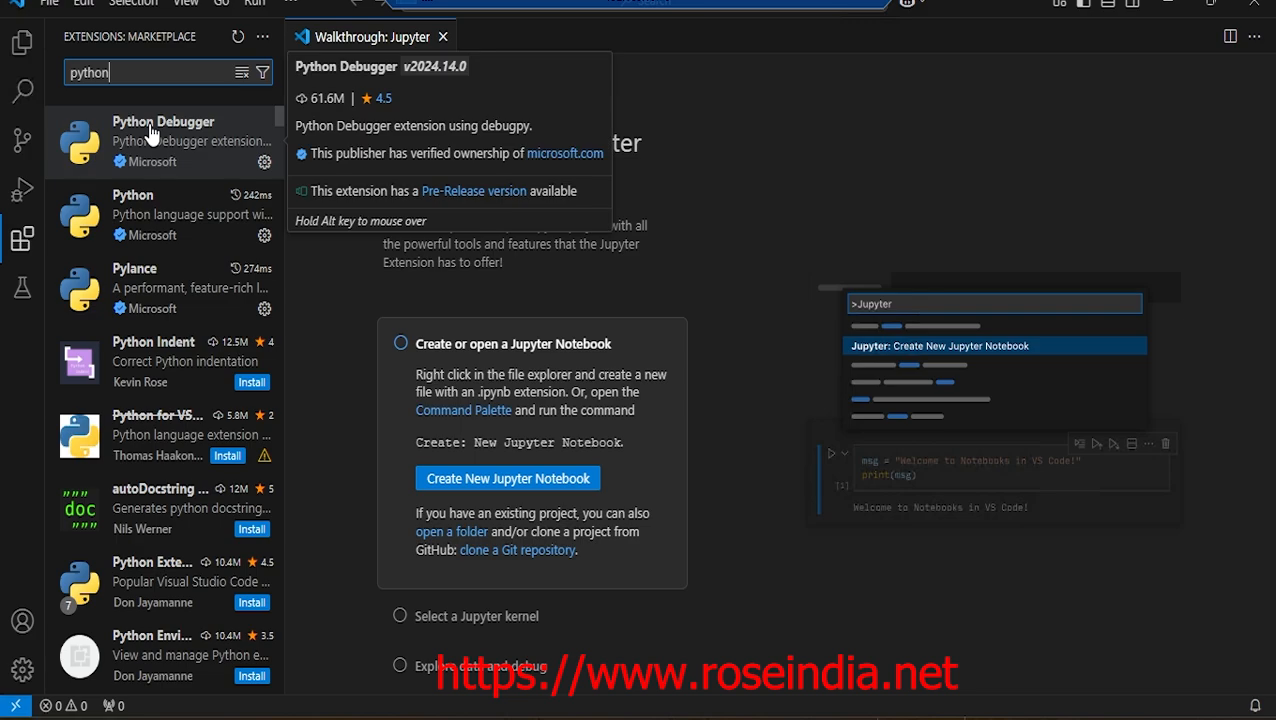
{"action": "left_click", "coordinate": [166, 147]}
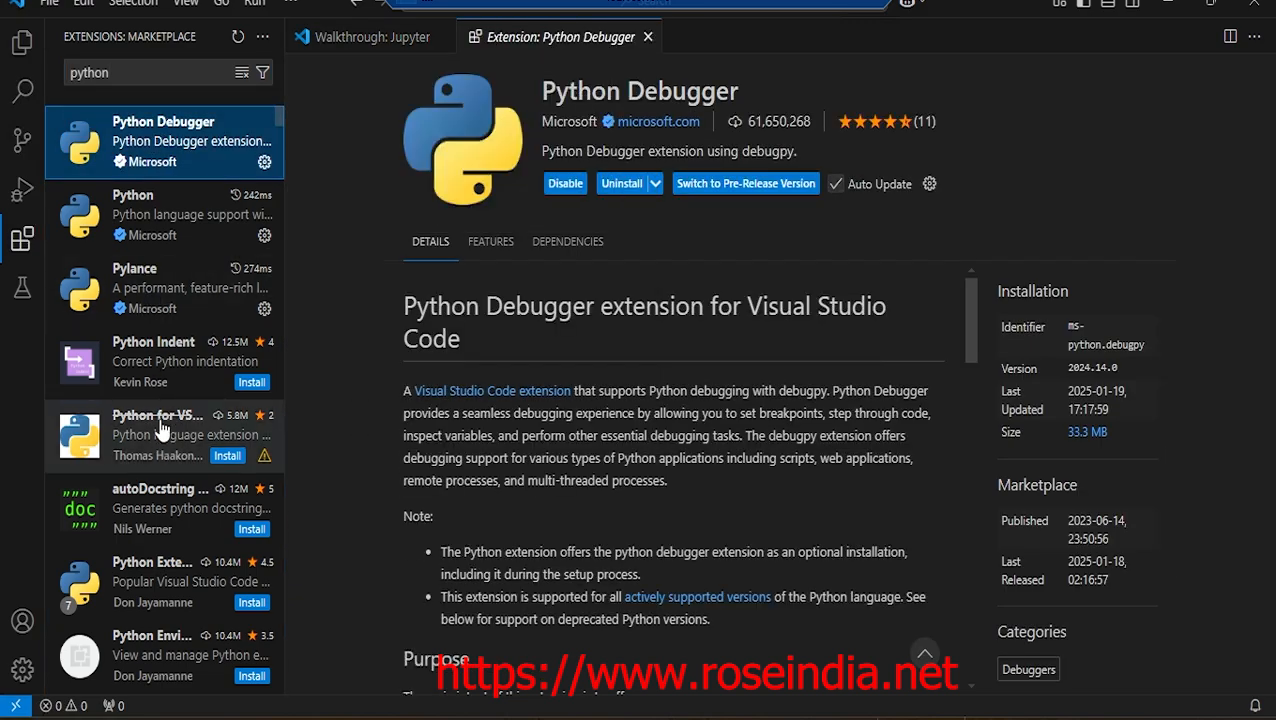
{"action": "left_click", "coordinate": [163, 365]}
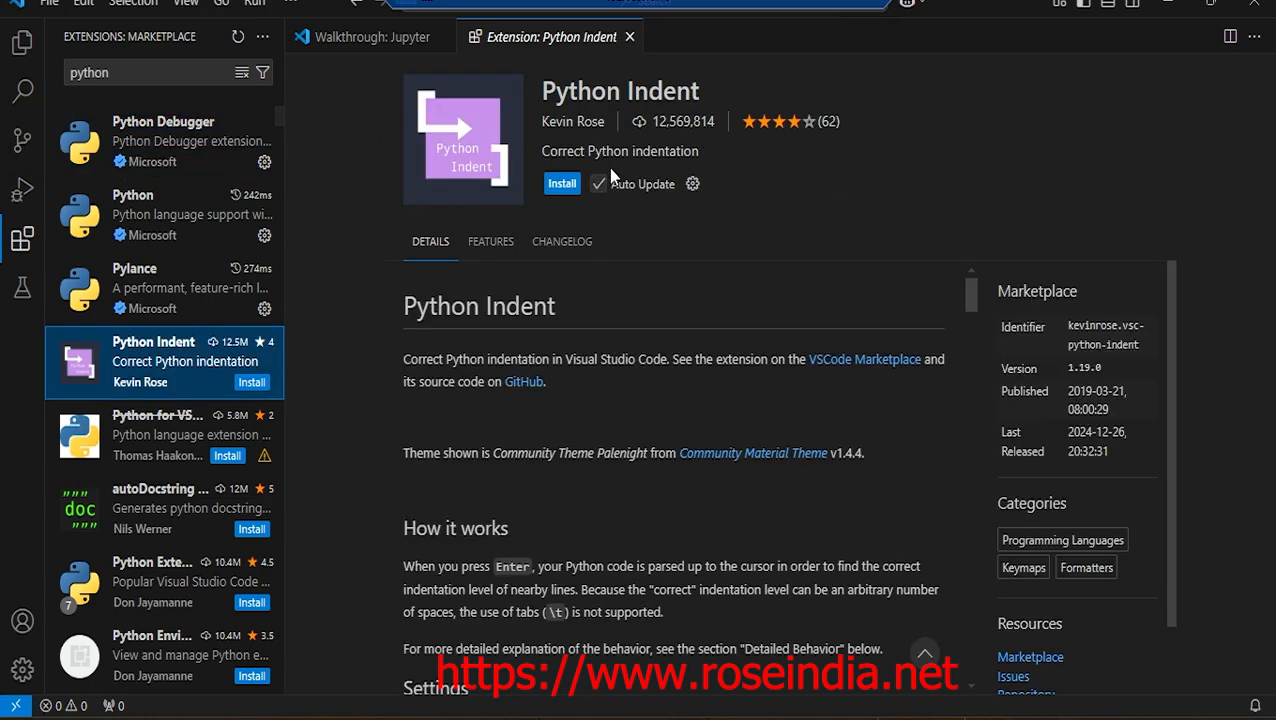
{"action": "left_click", "coordinate": [559, 185]}
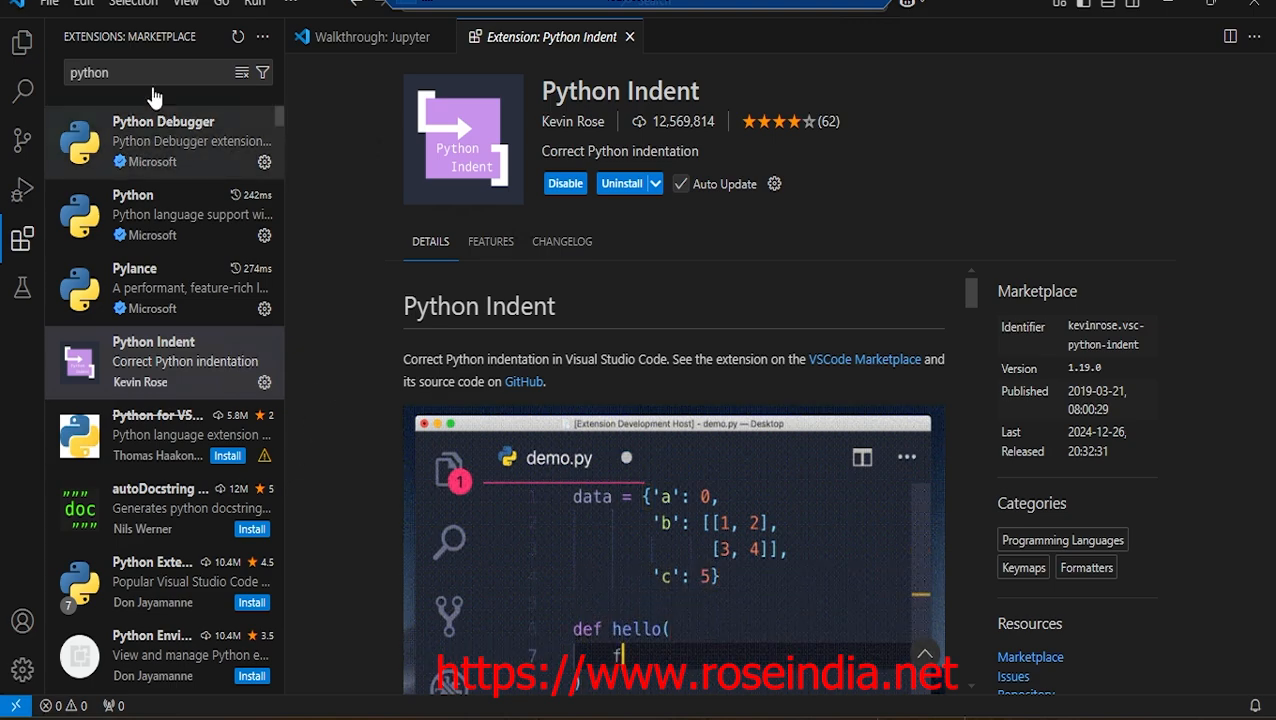
Search the extension marketplace for "live" and install the Live Server extension
{"action": "double_click", "coordinate": [125, 72]}
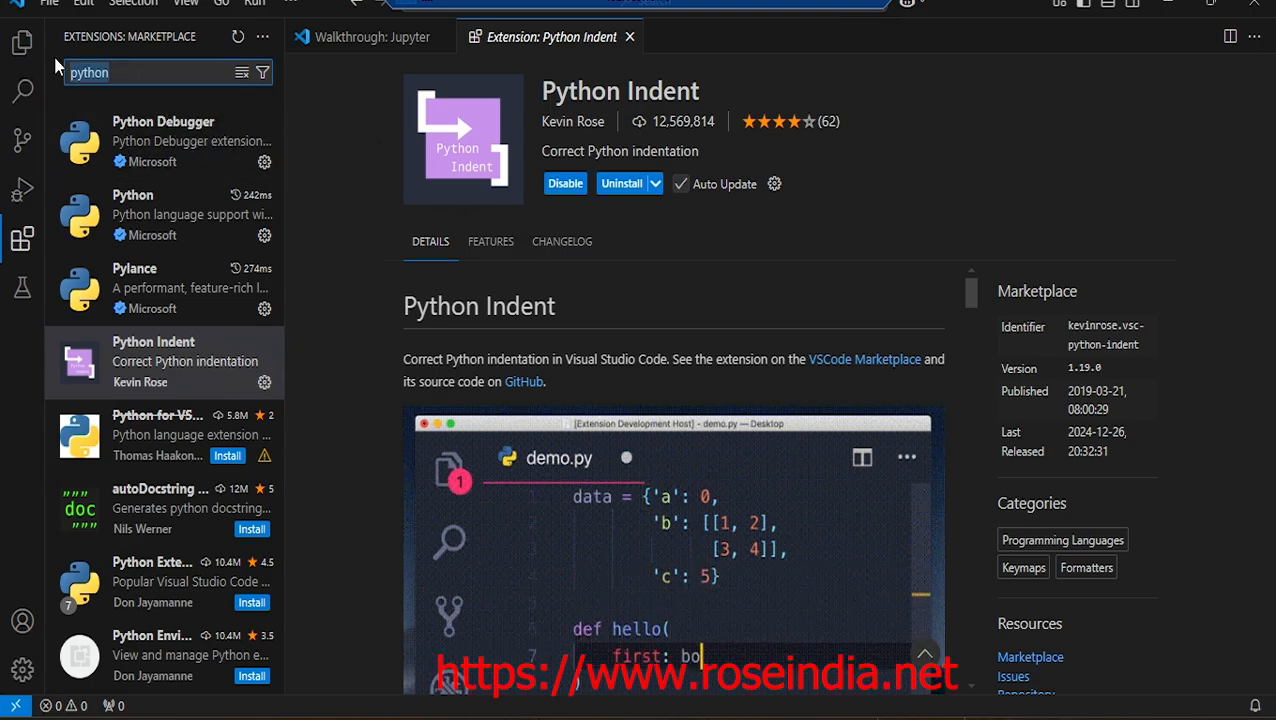
{"action": "key", "text": "BackSpace"}
{"action": "type", "text": "live"}
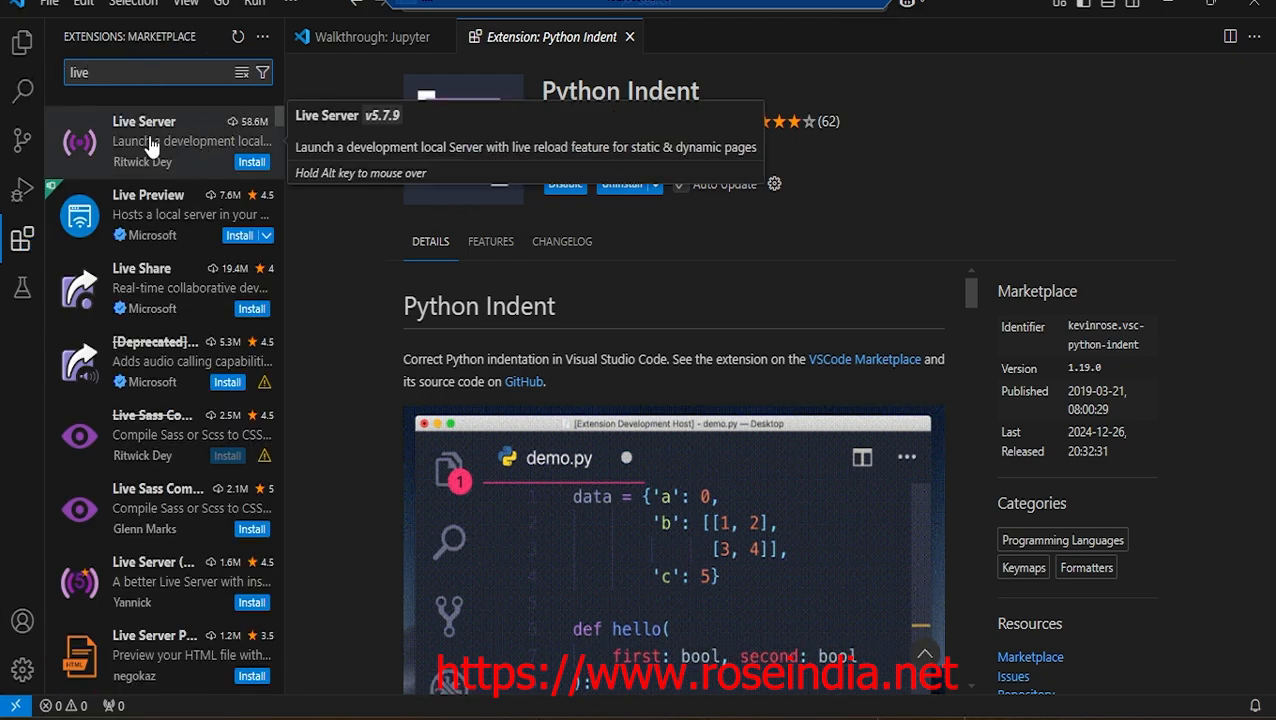
{"action": "left_click", "coordinate": [150, 143]}
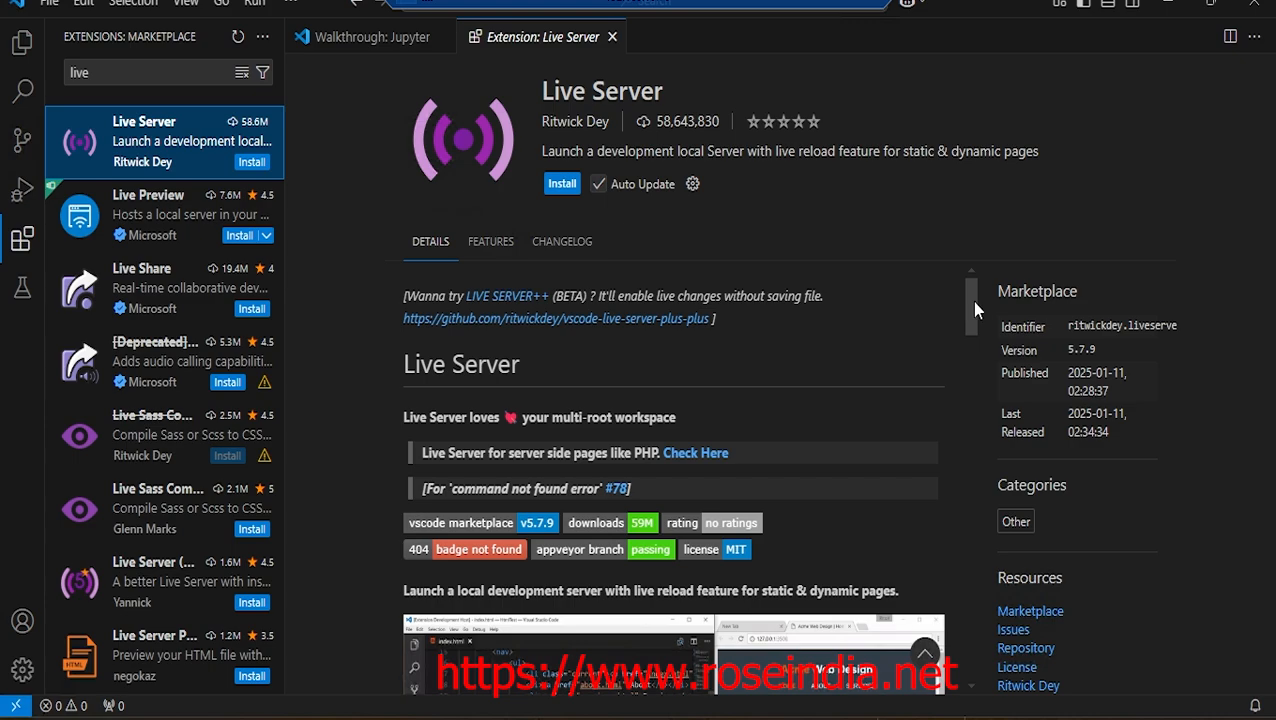
{"action": "mouse_move", "coordinate": [971, 300]}
{"action": "left_mouse_down"}
{"action": "mouse_move", "coordinate": [979, 366]}
{"action": "mouse_move", "coordinate": [980, 299]}
{"action": "left_mouse_up"}
{"action": "left_click", "coordinate": [562, 184]}
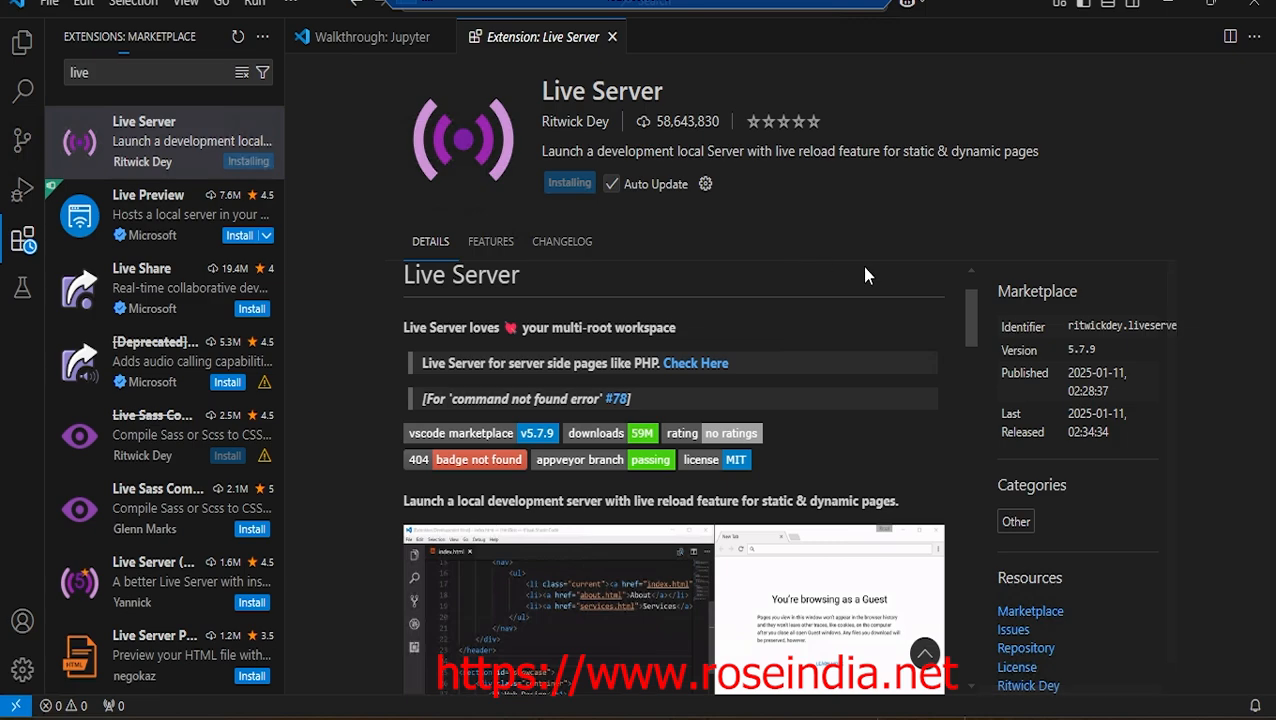
Review the Live Server extension's features and read through its details on starting and stopping the server
{"action": "left_click", "coordinate": [490, 243]}
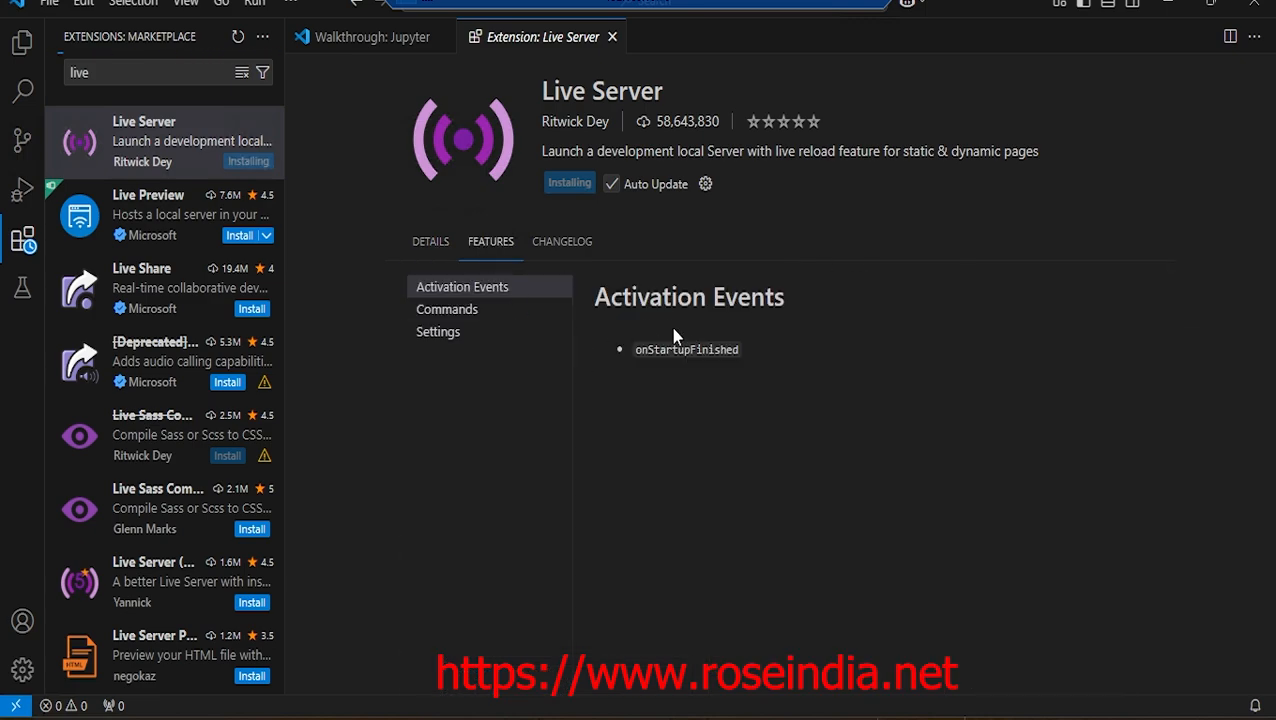
{"action": "left_click", "coordinate": [433, 242]}
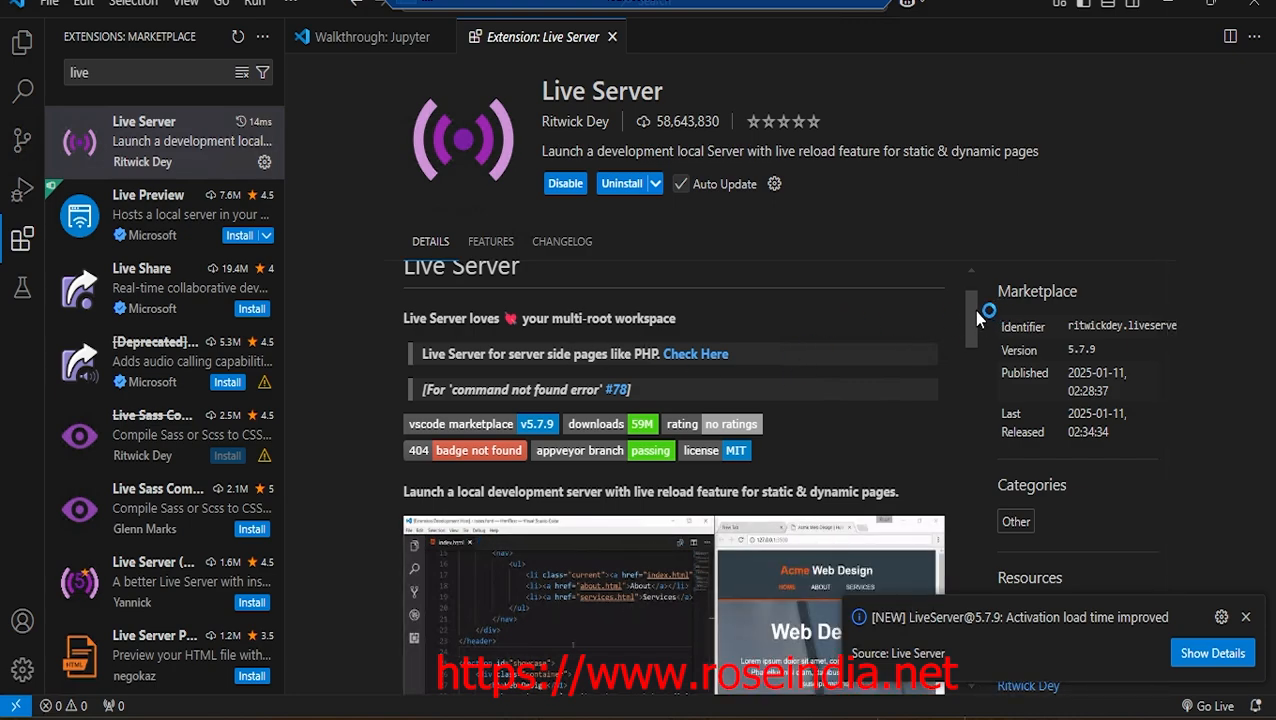
{"action": "scroll", "coordinate": [975, 320], "scroll_direction": "down", "scroll_amount": 4}
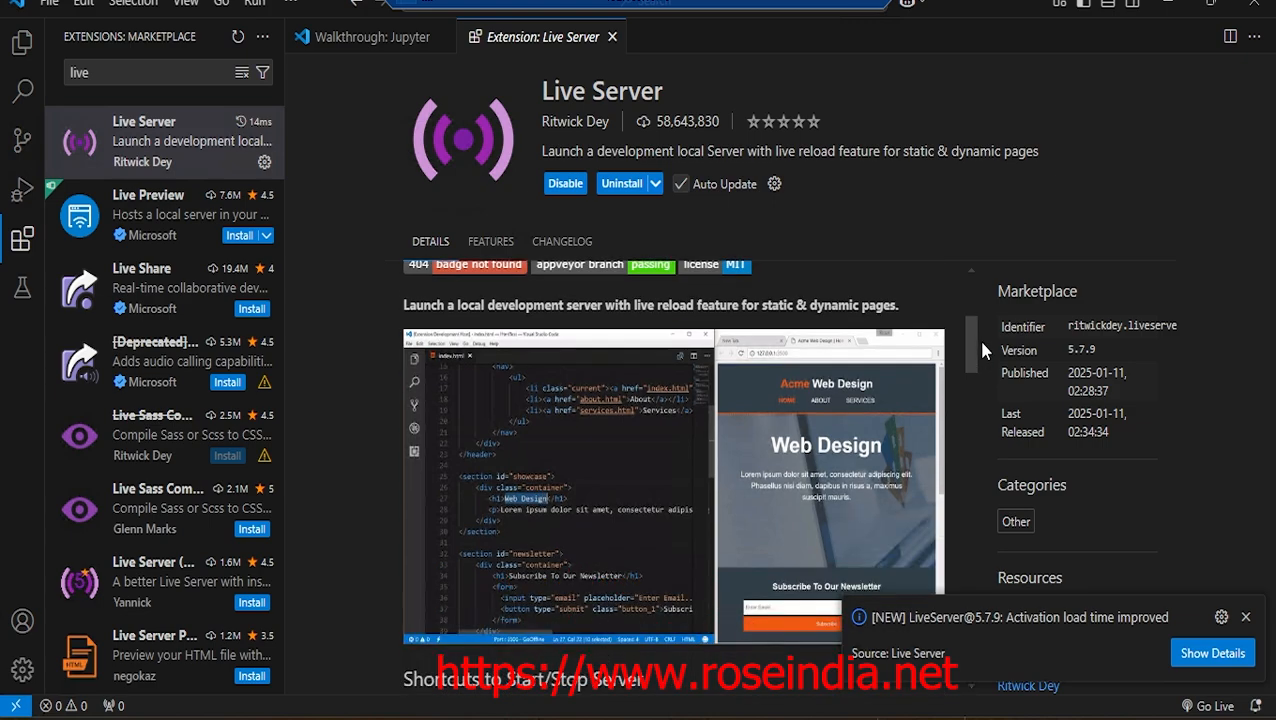
{"action": "scroll", "coordinate": [982, 344], "scroll_direction": "down", "scroll_amount": 10}
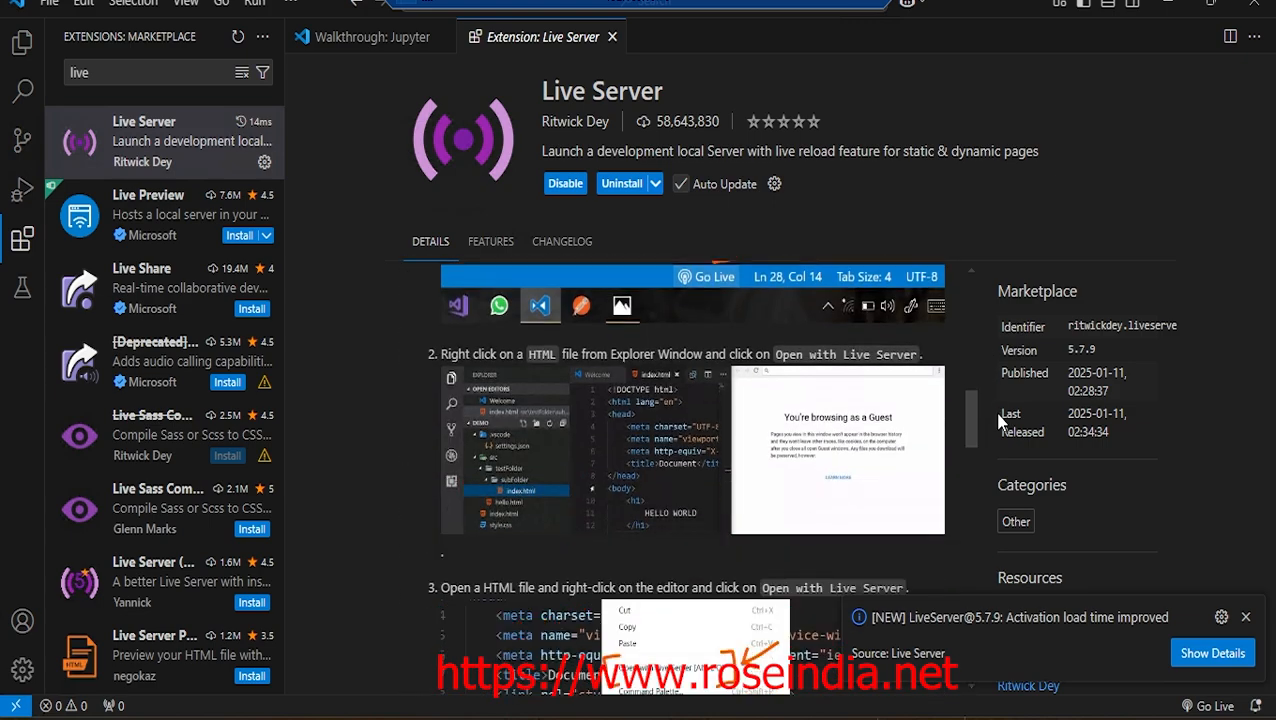
{"action": "scroll", "coordinate": [1000, 420], "scroll_direction": "down", "scroll_amount": 9}
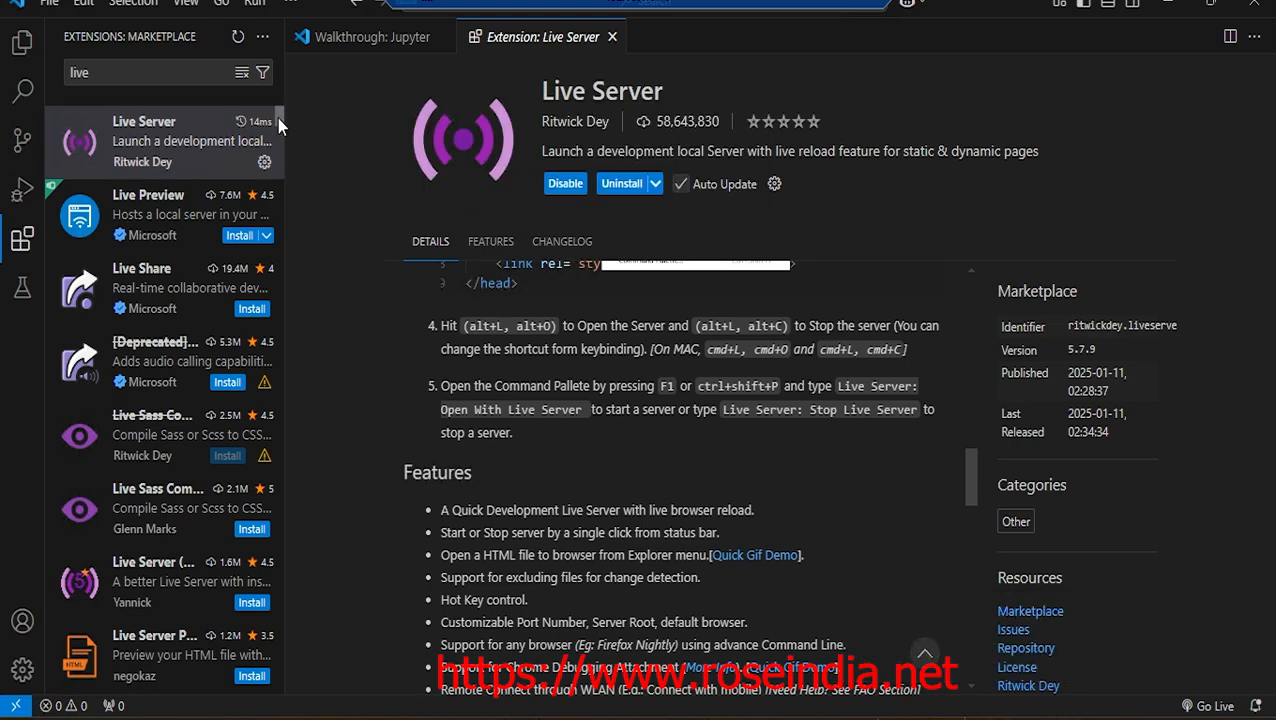
Search the extension marketplace for "java" and install Oracle's Java extension and Microsoft's Spring Initializr Java Support
{"action": "left_click_drag", "start_coordinate": [277, 118], "coordinate": [270, 89]}
{"action": "left_click_drag", "start_coordinate": [116, 75], "coordinate": [70, 70]}
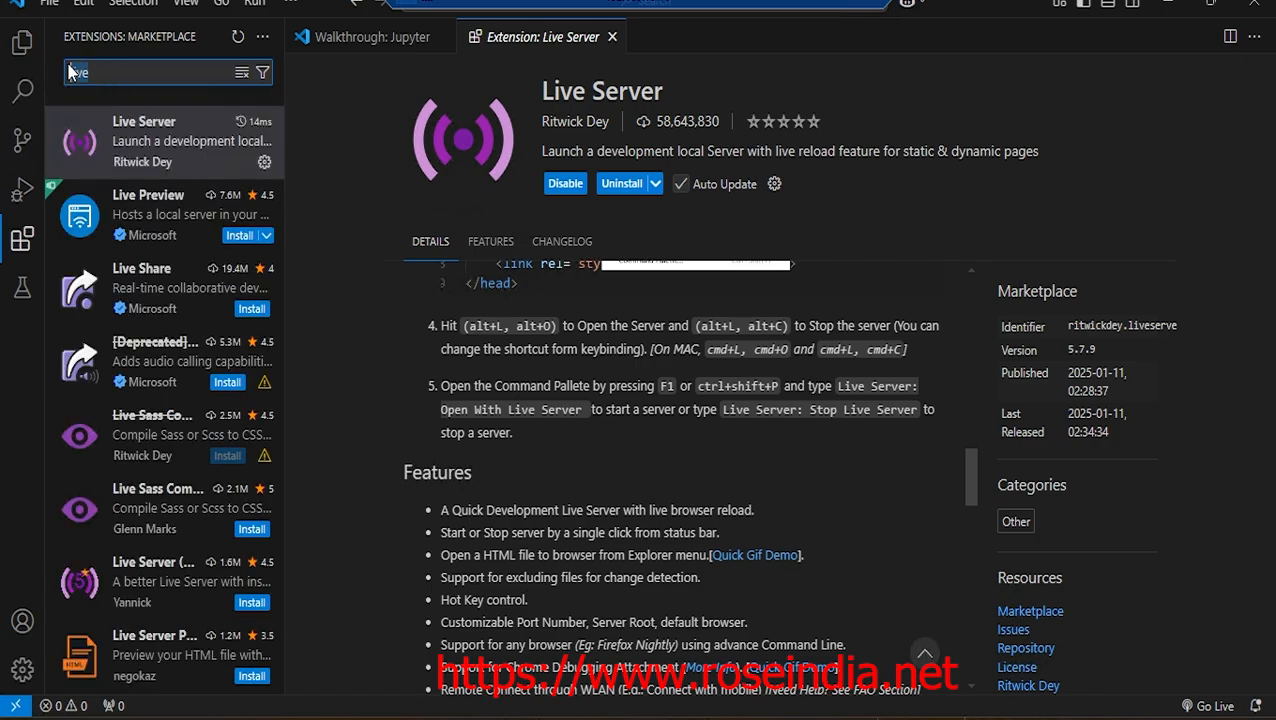
{"action": "type", "text": "jva"}
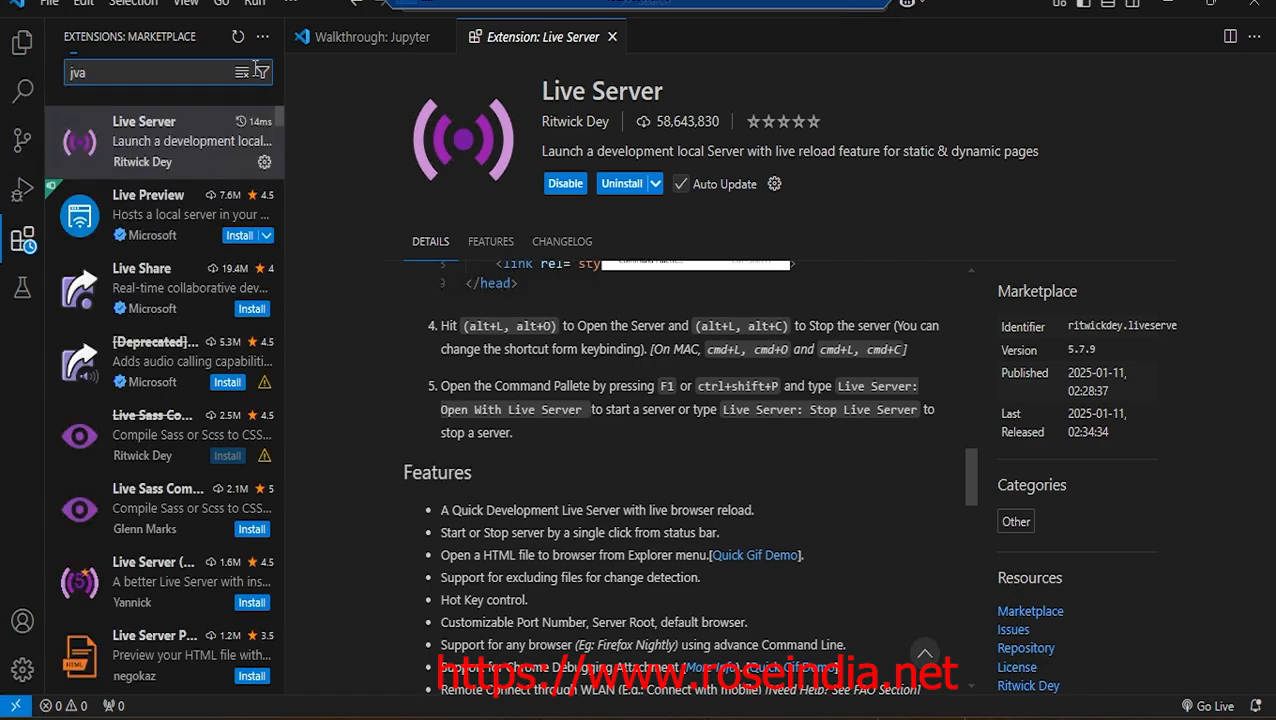
{"action": "key", "text": "BackSpace"}
{"action": "key", "text": "BackSpace"}
{"action": "type", "text": "ava"}
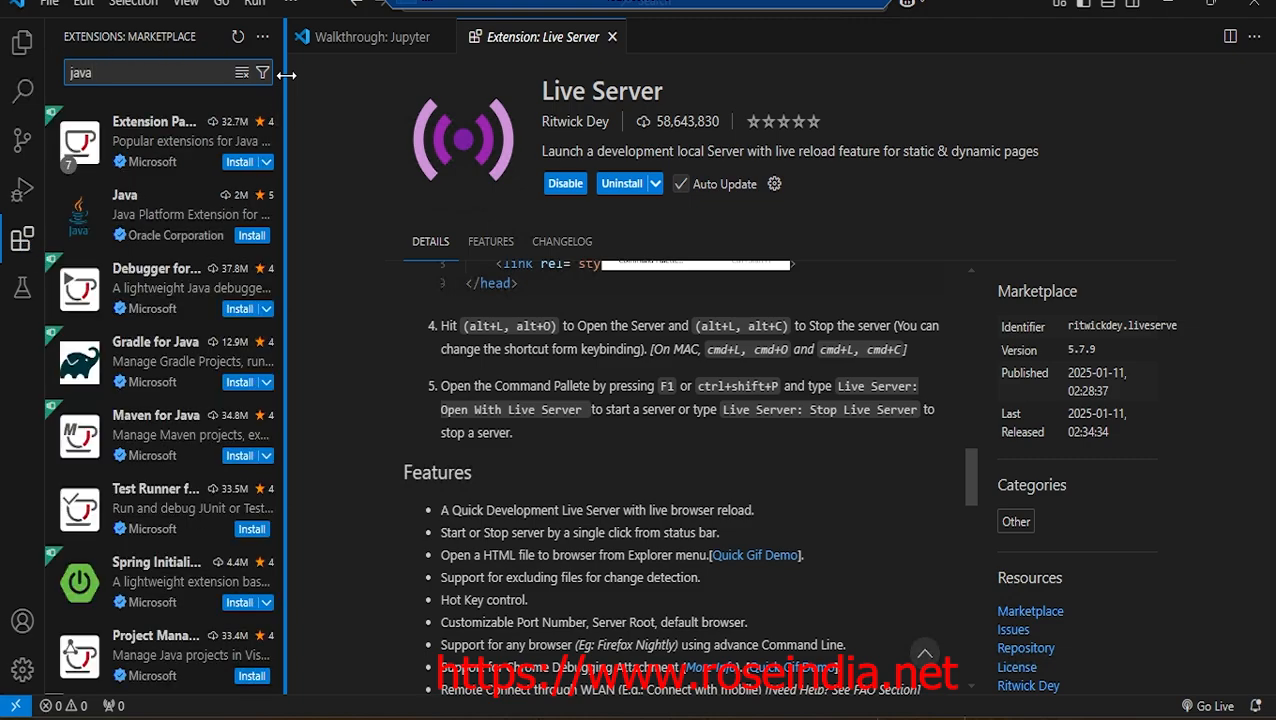
{"action": "mouse_move", "coordinate": [158, 217]}
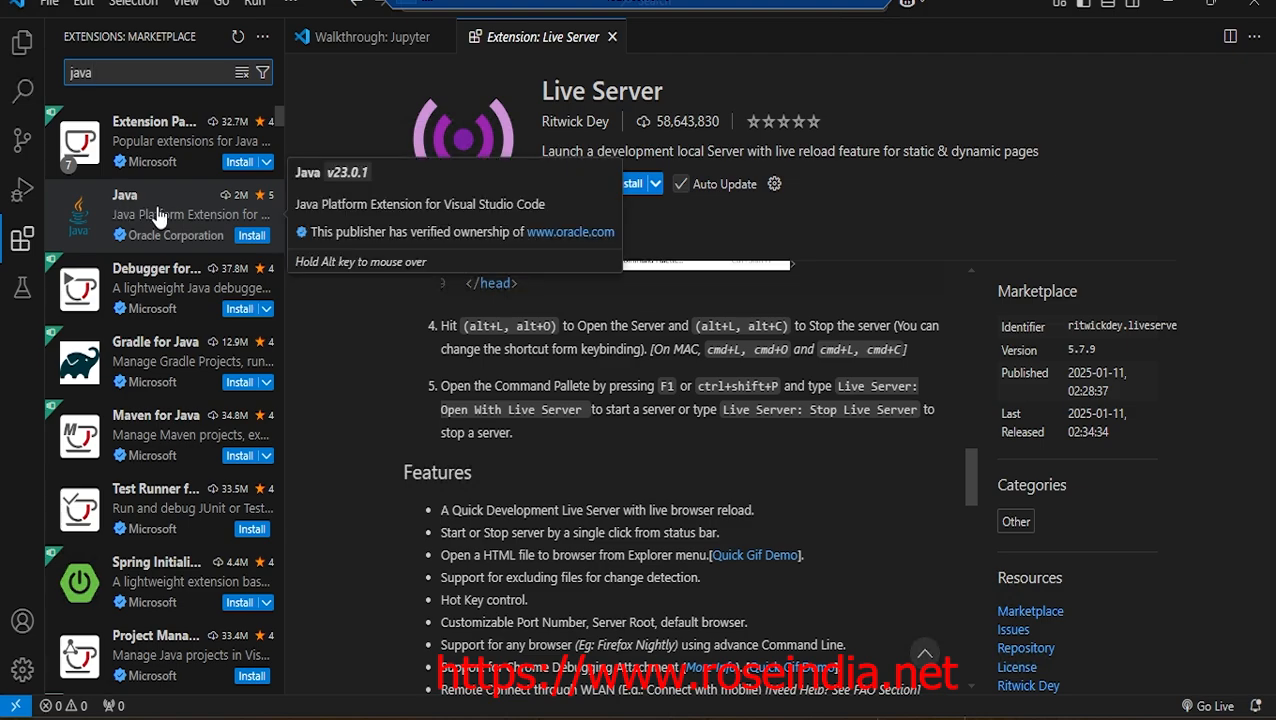
{"action": "left_click", "coordinate": [158, 568]}
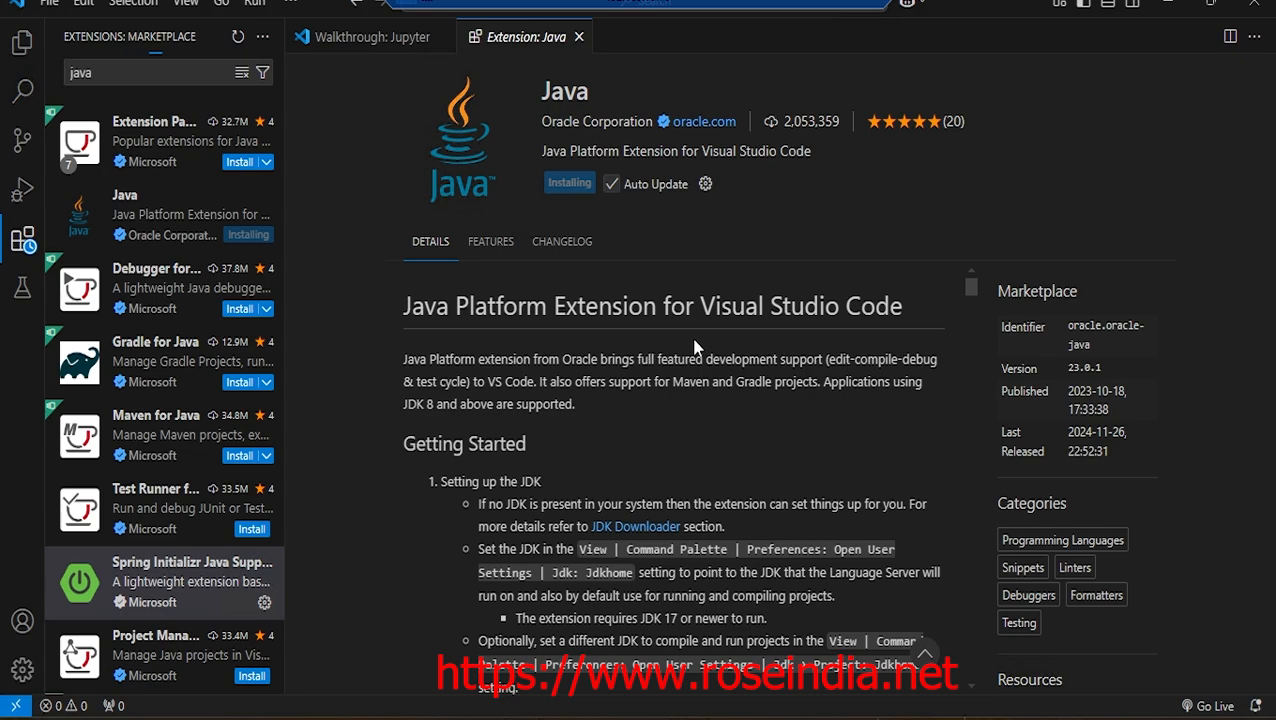